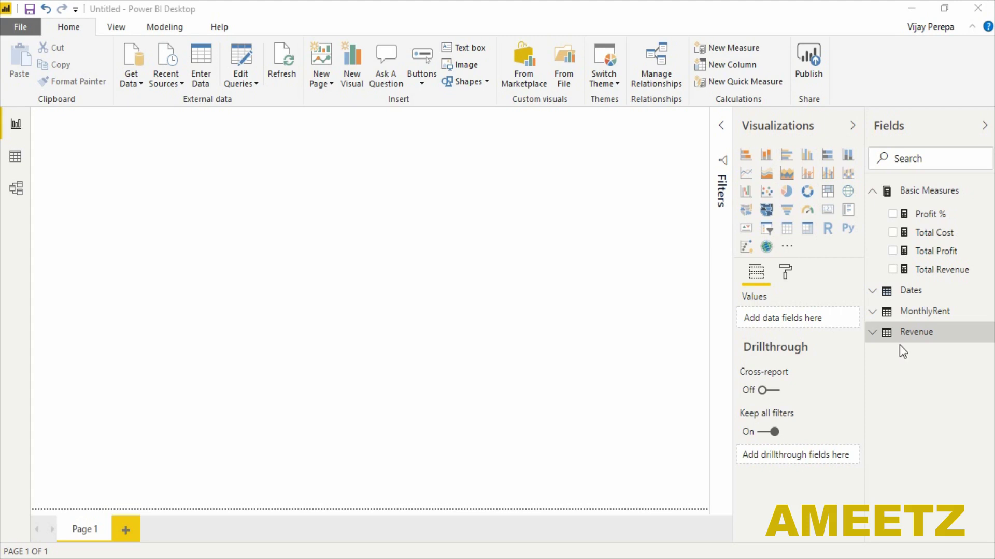
# Step: Inspect the fields of the Dates, MonthlyRent and Revenue tables, collapsing each again
pyautogui.click(911, 291)
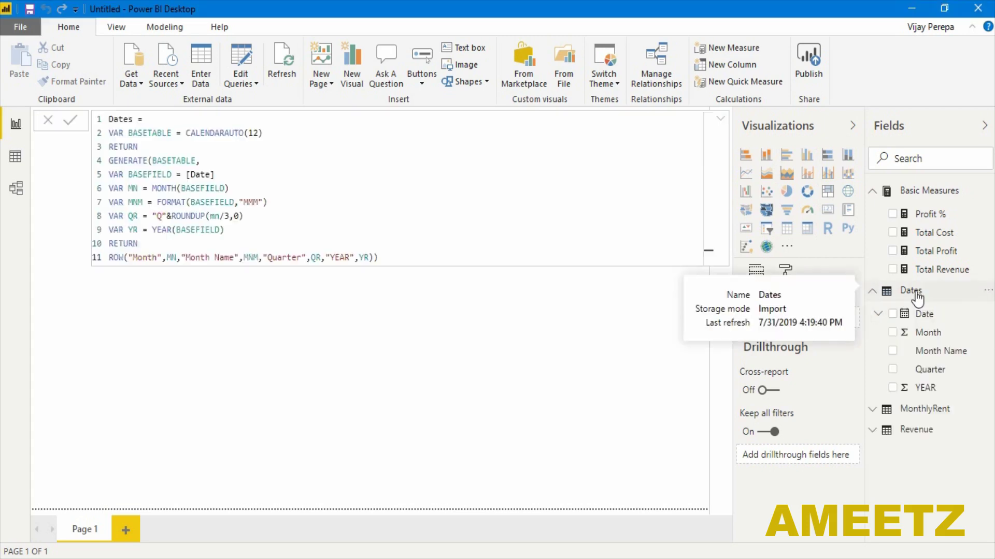
pyautogui.click(917, 292)
pyautogui.click(922, 312)
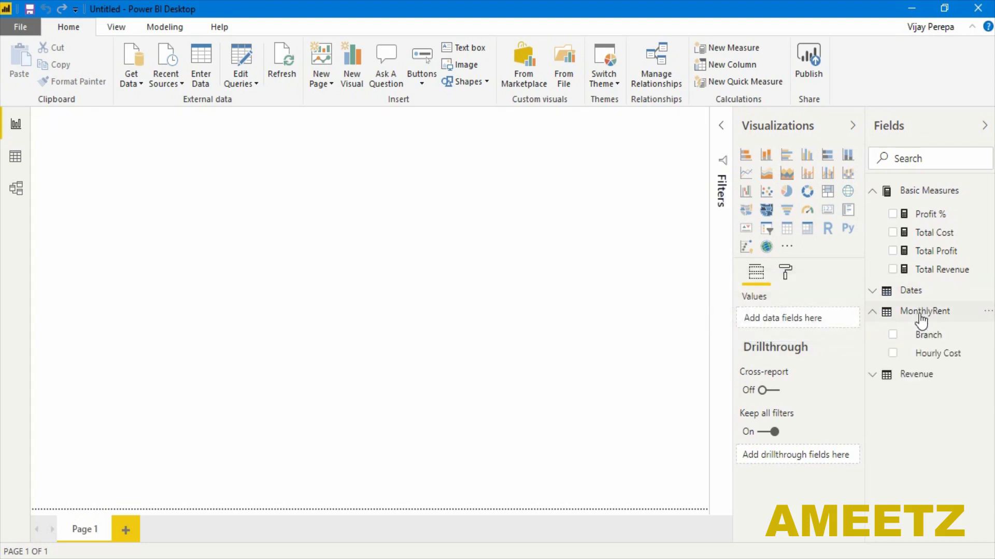
pyautogui.click(923, 314)
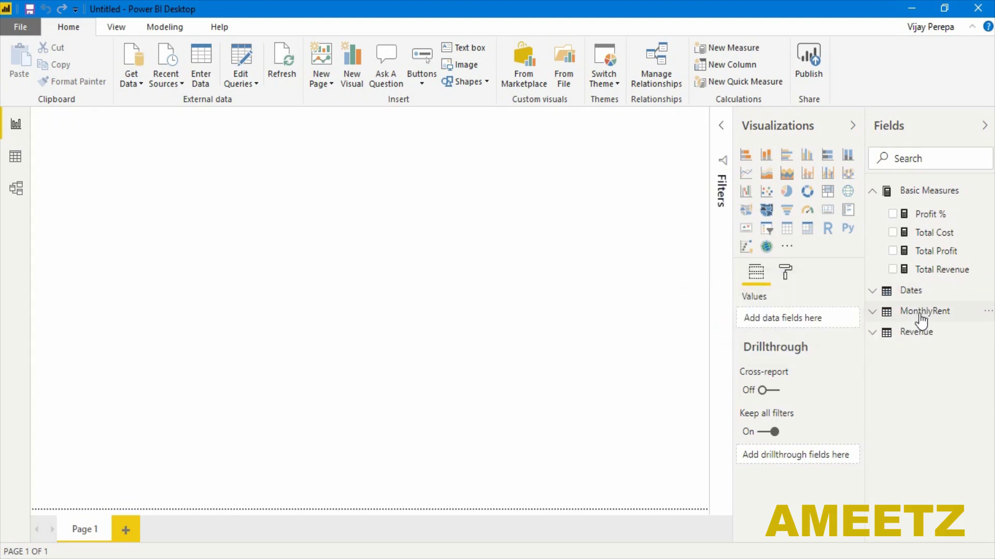
pyautogui.click(917, 332)
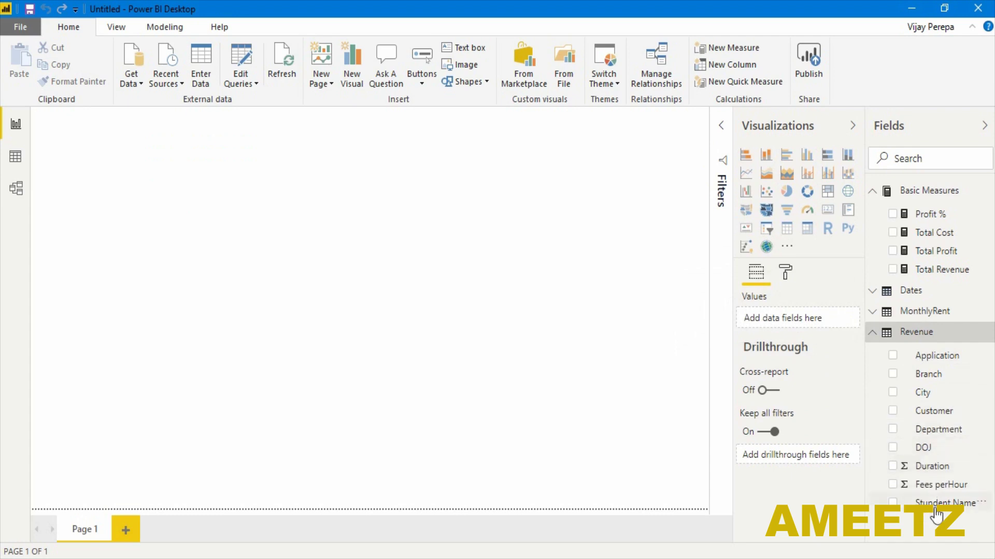
pyautogui.click(873, 333)
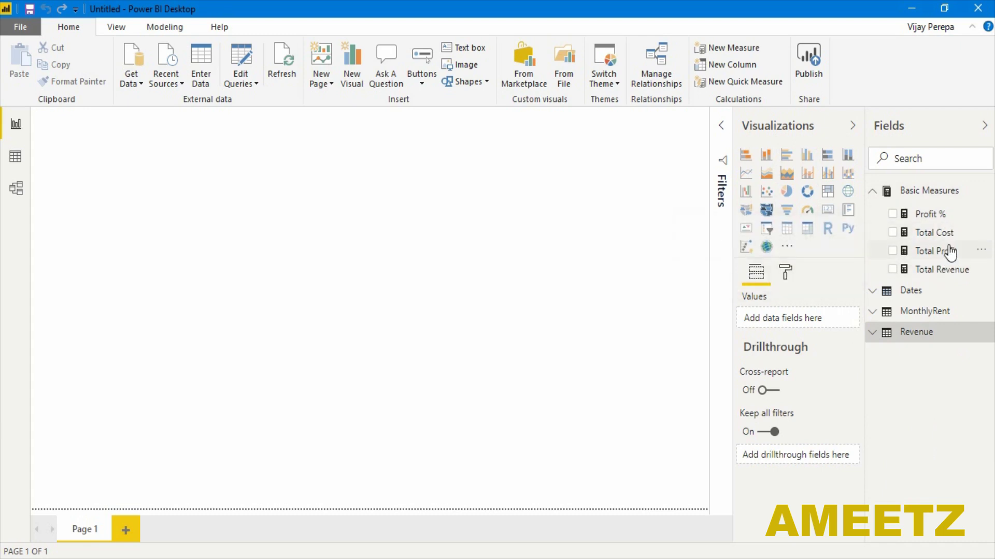
# Step: Collapse the Basic Measures table and review the numbered five-visual plan in the notes
pyautogui.click(873, 192)
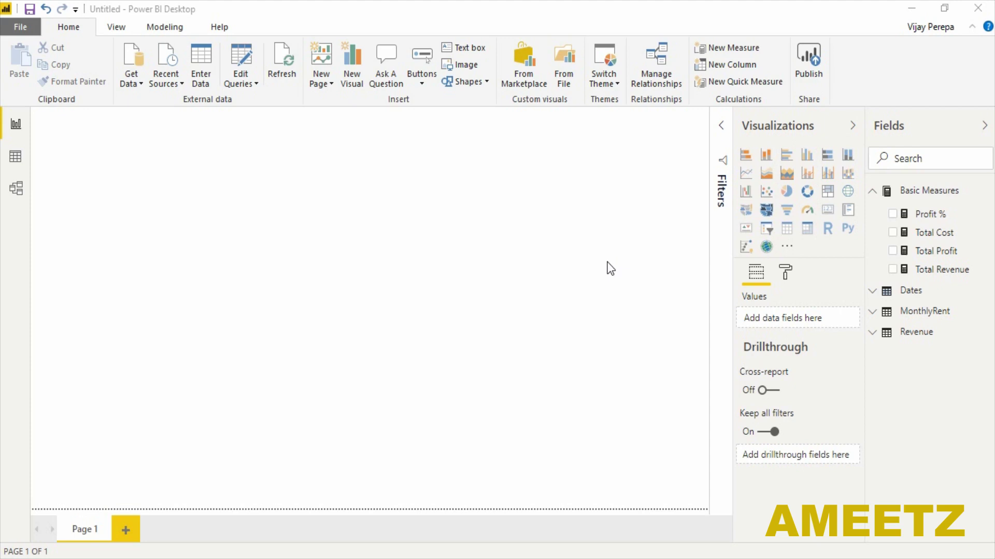
pyautogui.click(386, 85)
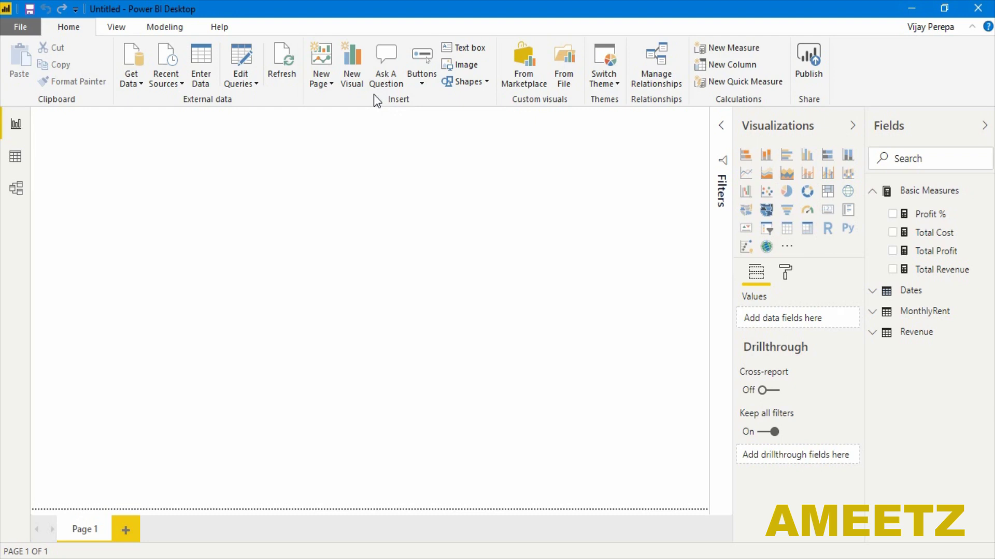
pyautogui.hotkey('alt', 'Tab')
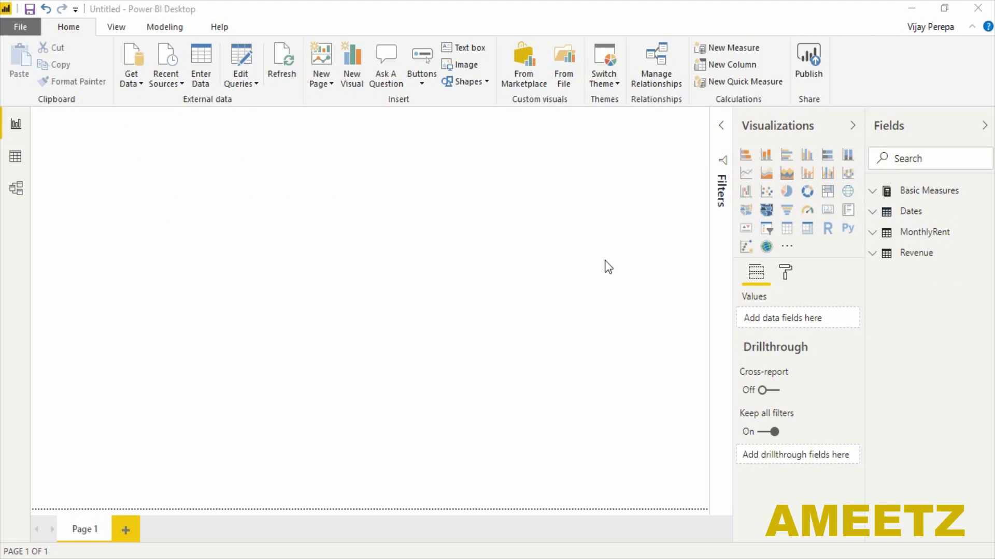
# Step: Ask Q&A 'which are top 2 branch by total profit' to chart Hyd2 and Nag3
pyautogui.doubleClick(155, 192)
pyautogui.write('which')
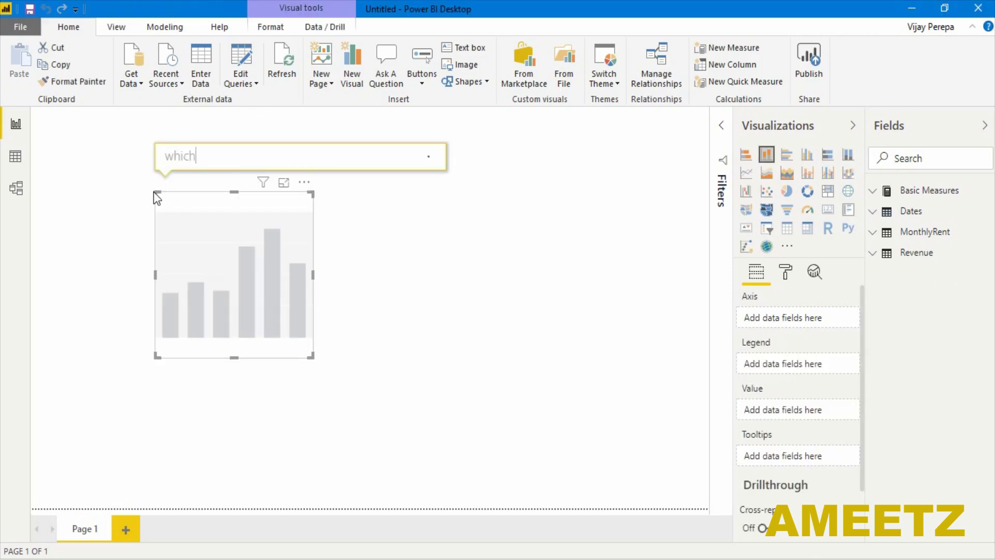
pyautogui.write(' are top 2 b')
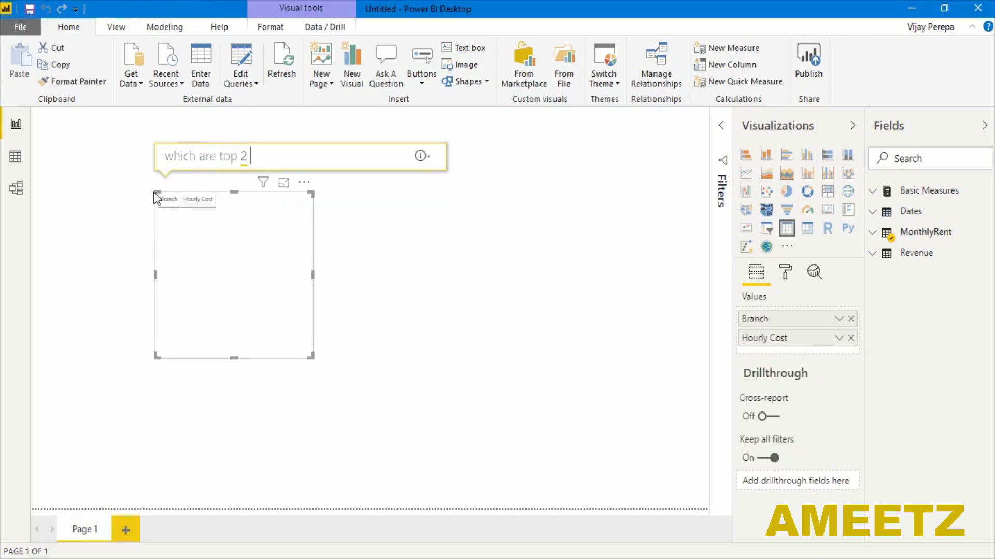
pyautogui.write('ranch by total')
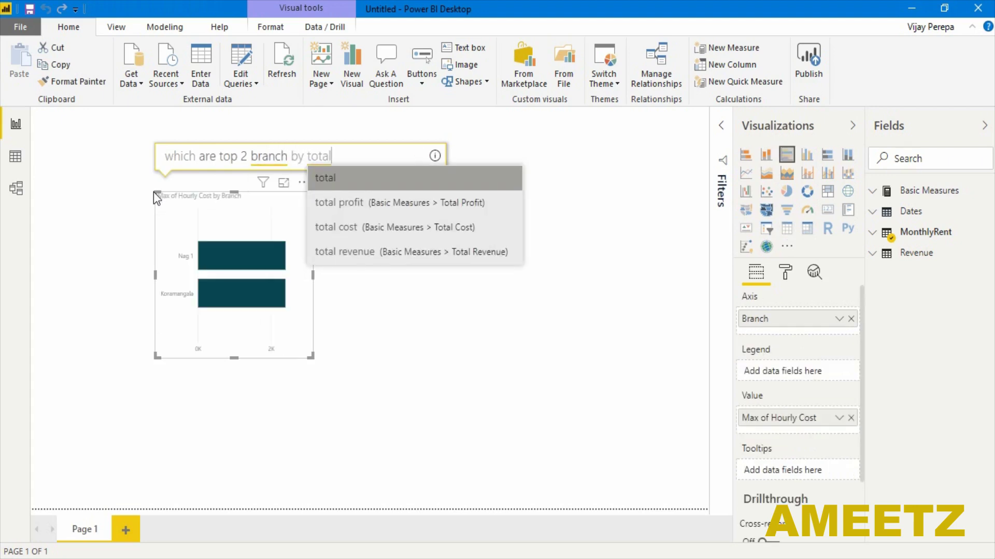
pyautogui.press('Down')
pyautogui.press('Down')
pyautogui.press('Up')
pyautogui.press('Return')
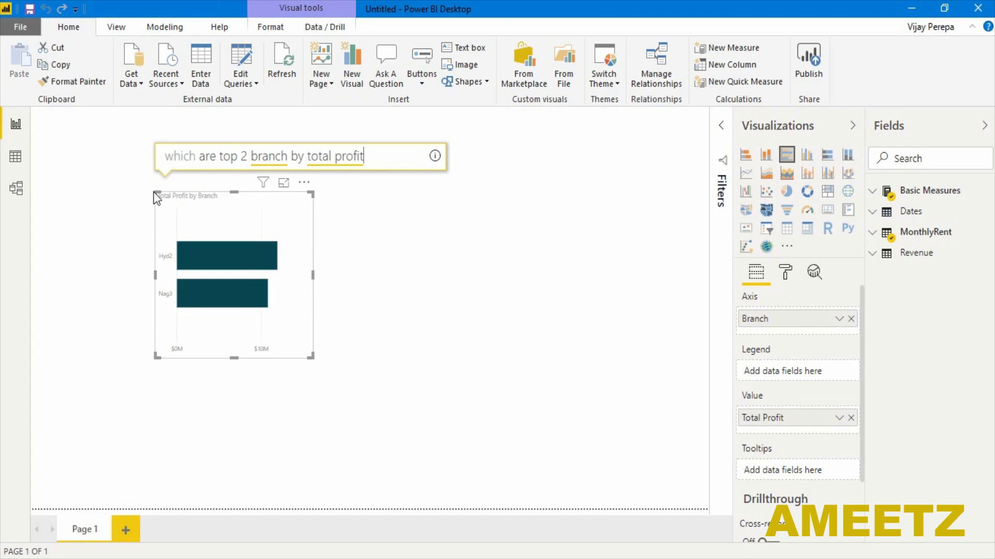
# Step: Move the branch chart top-left, hide its X axis, and make Y axis labels black, size 17
pyautogui.click(399, 269)
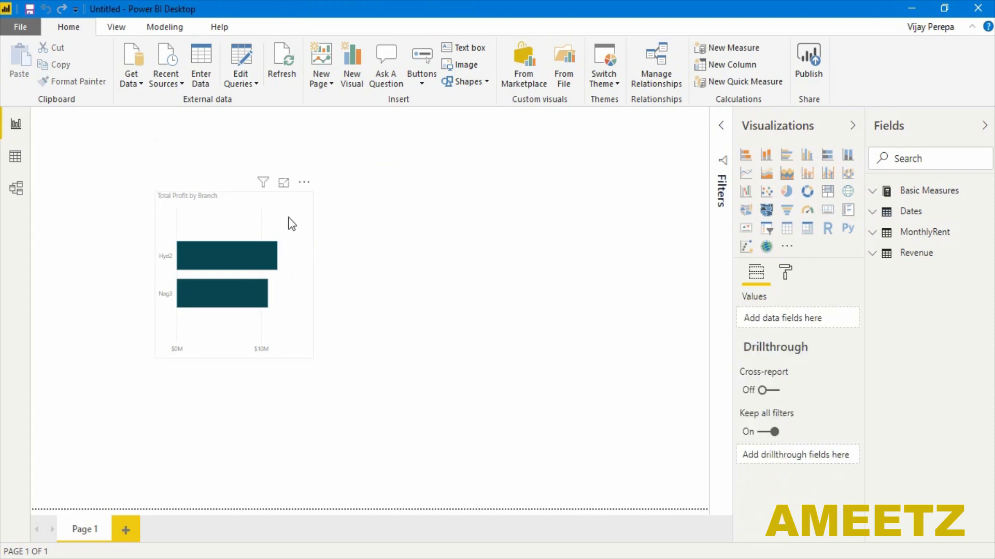
pyautogui.moveTo(288, 221); pyautogui.dragTo(165, 138)
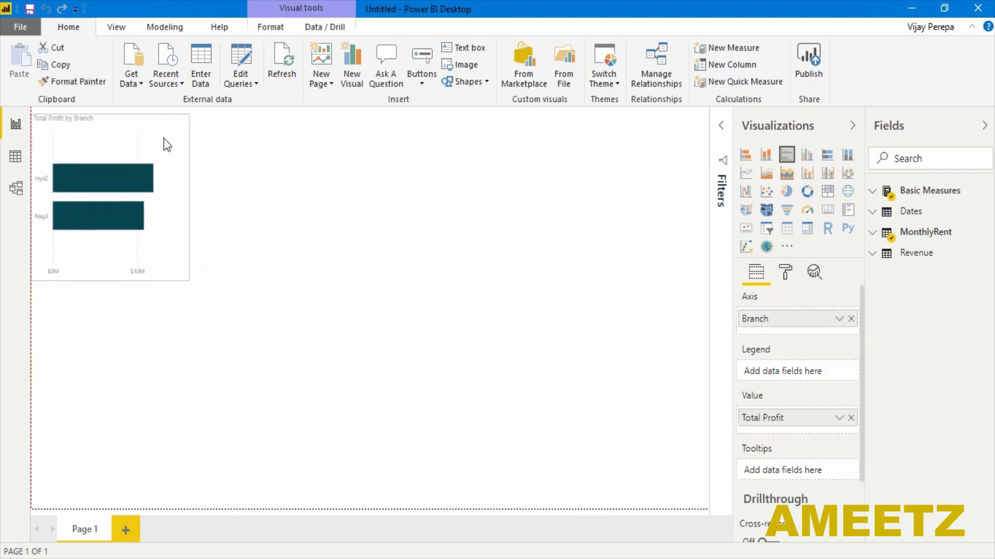
pyautogui.click(782, 272)
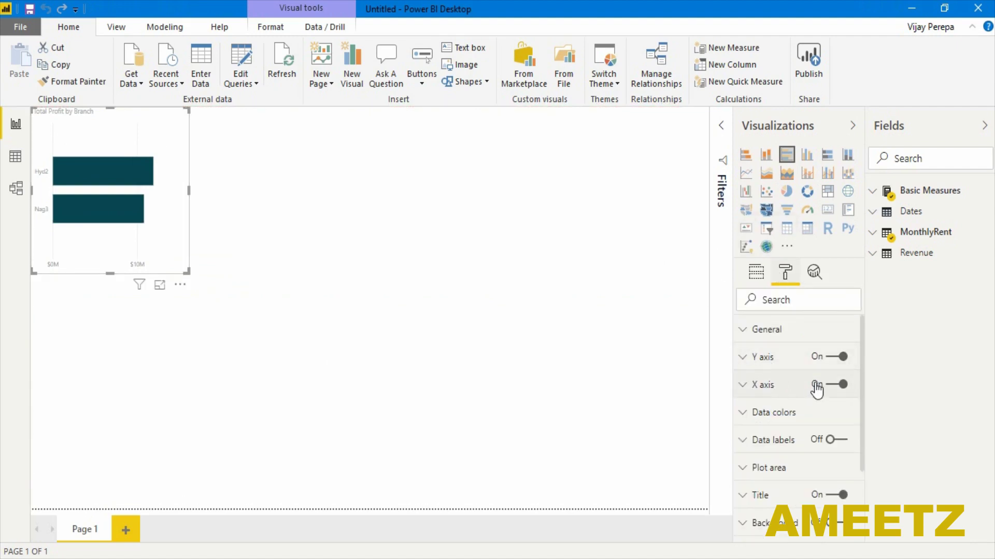
pyautogui.click(836, 385)
pyautogui.click(762, 358)
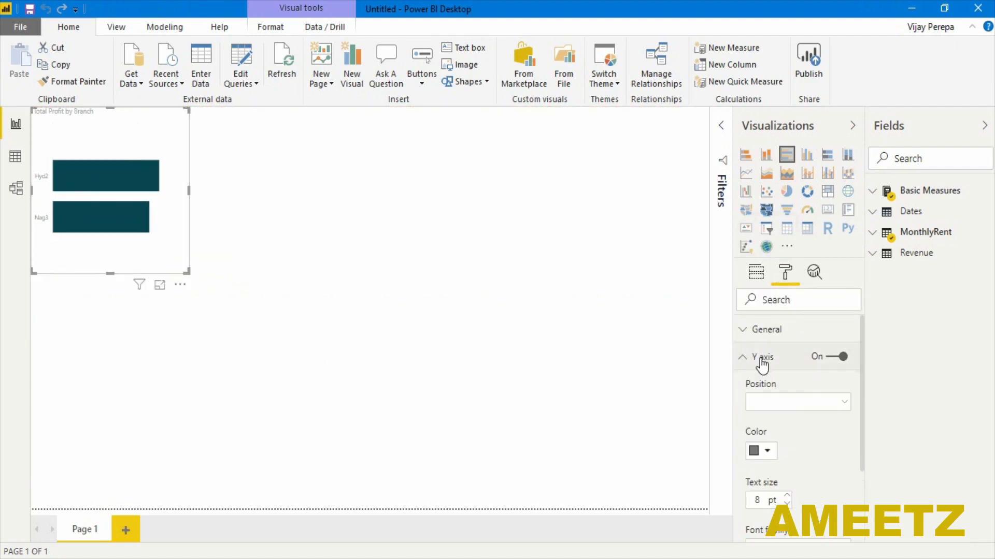
pyautogui.click(767, 451)
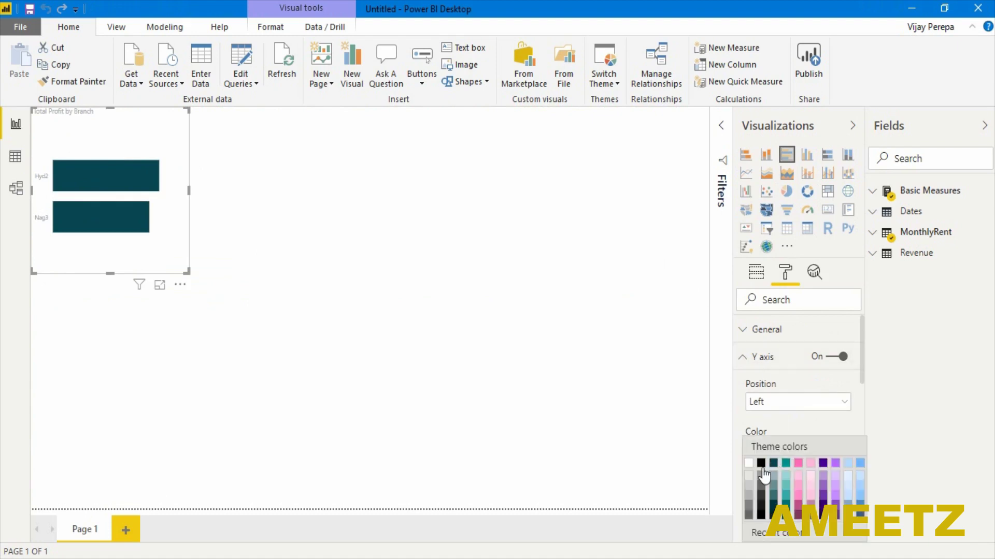
pyautogui.click(761, 465)
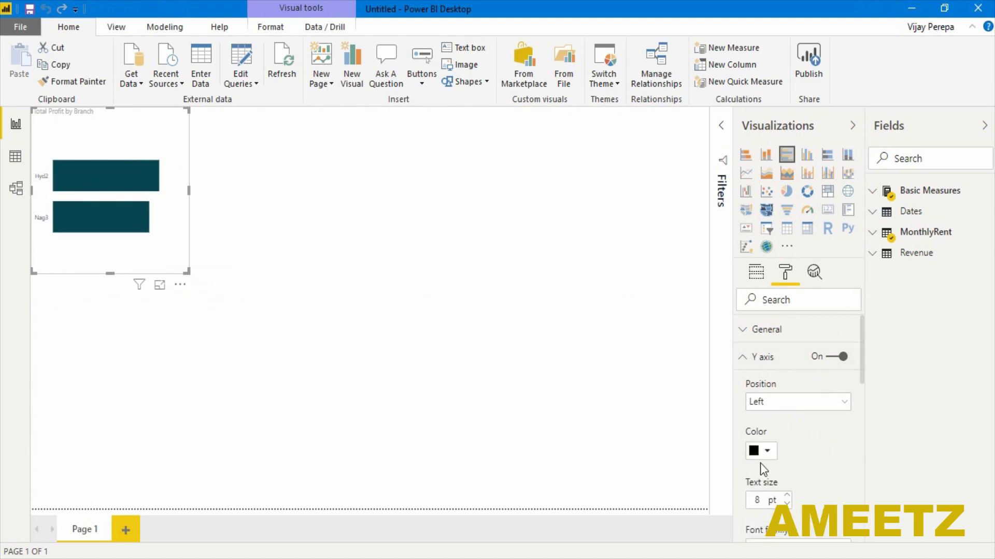
pyautogui.click(788, 496)
pyautogui.write('17')
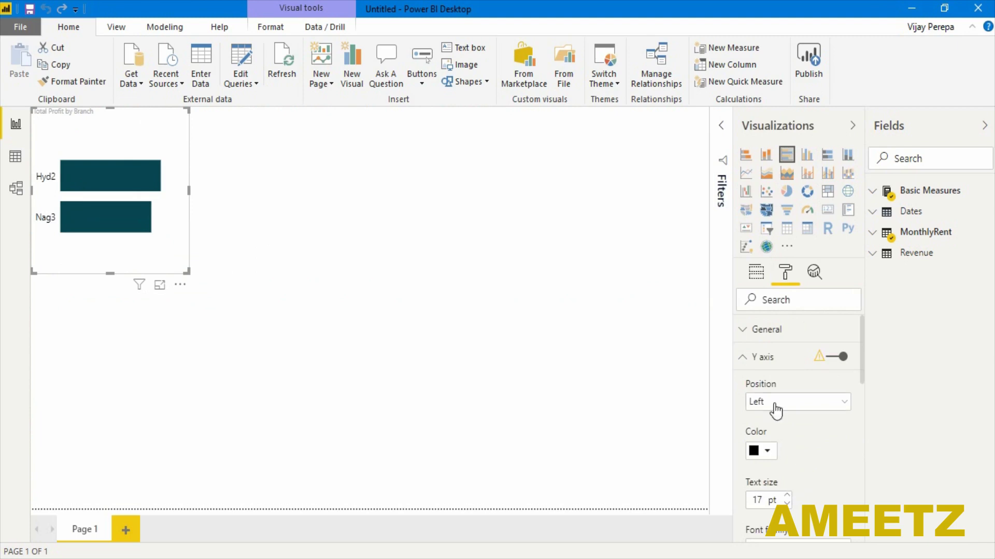
pyautogui.click(743, 357)
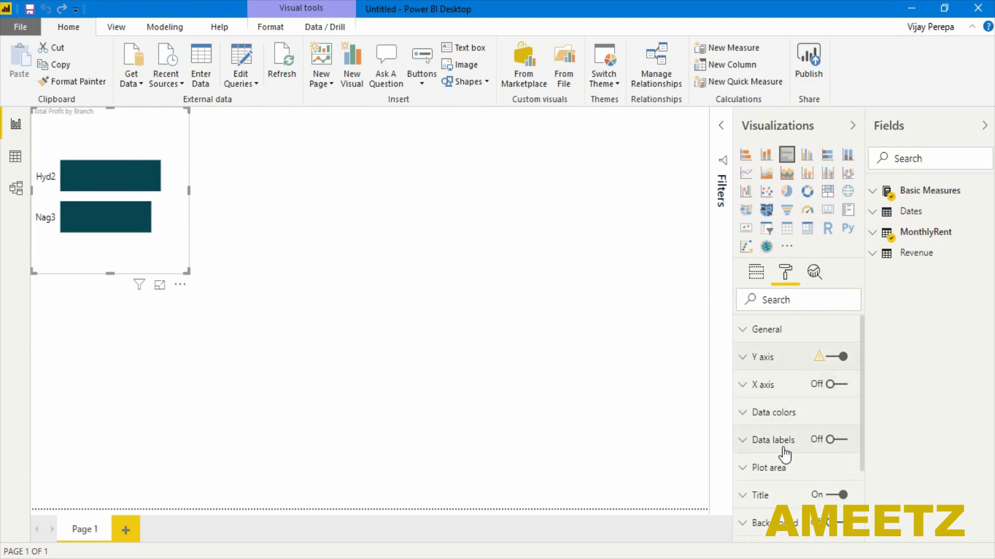
# Step: Turn on black 11 pt data labels showing $12M and $11M
pyautogui.click(835, 440)
pyautogui.click(772, 440)
pyautogui.scroll(-3, 786, 457)
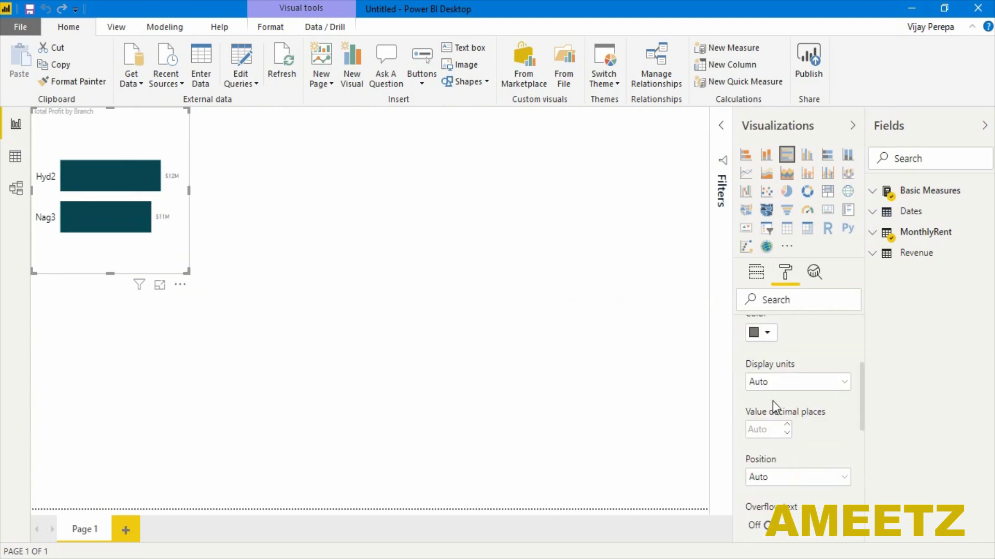
pyautogui.scroll(-3, 781, 482)
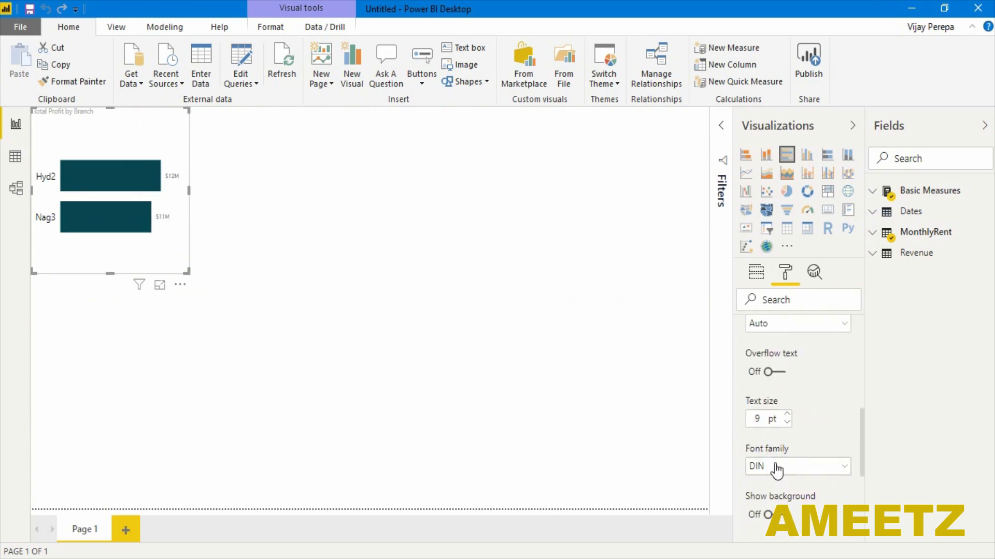
pyautogui.click(787, 415)
pyautogui.scroll(2, 787, 418)
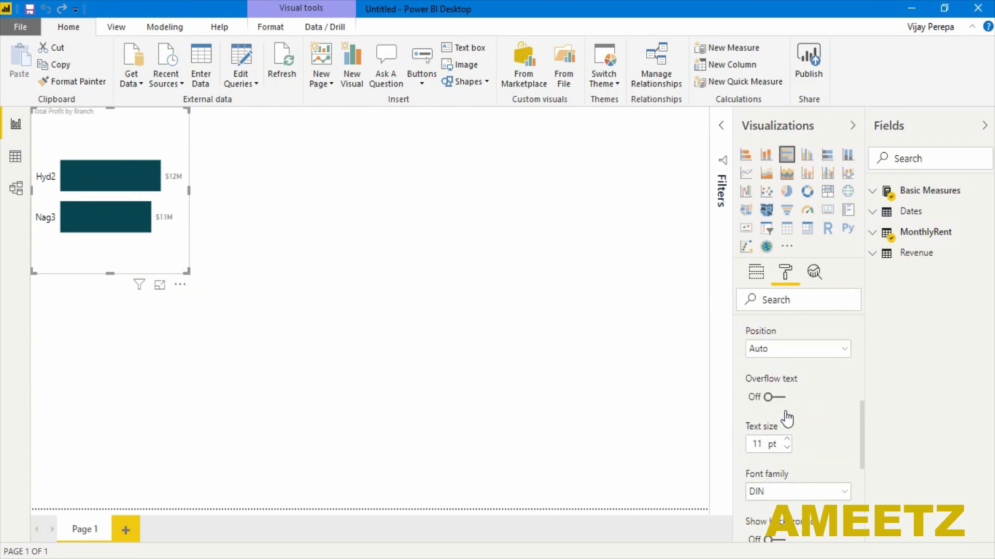
pyautogui.scroll(3, 787, 419)
pyautogui.click(766, 411)
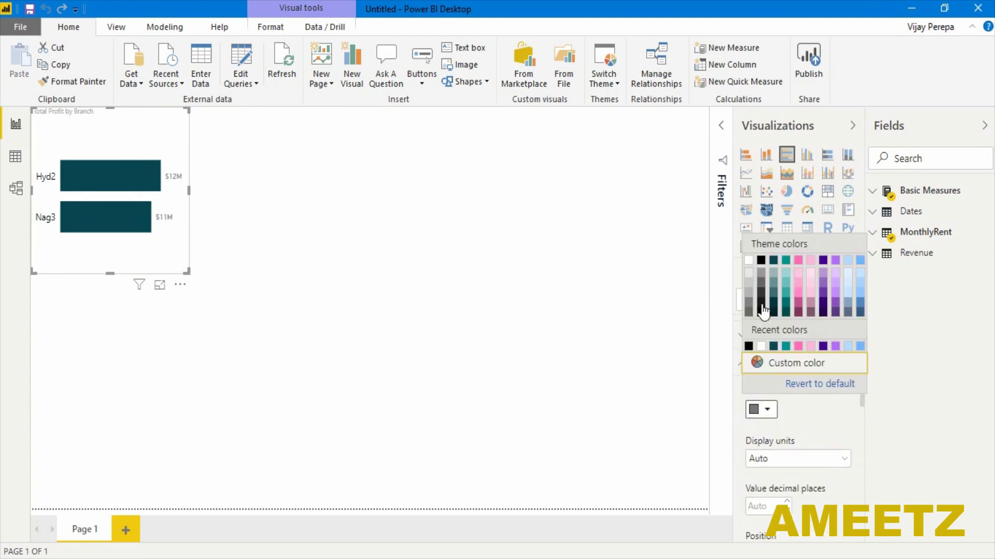
pyautogui.click(760, 261)
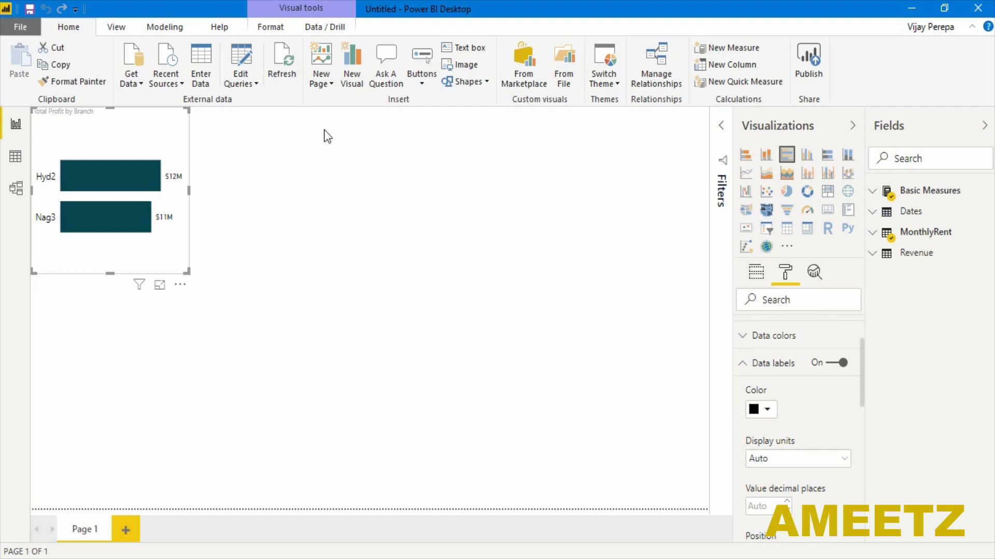
# Step: Build a Q&A 'total profit by branch as table', sort it highest first, then delete it
pyautogui.doubleClick(333, 176)
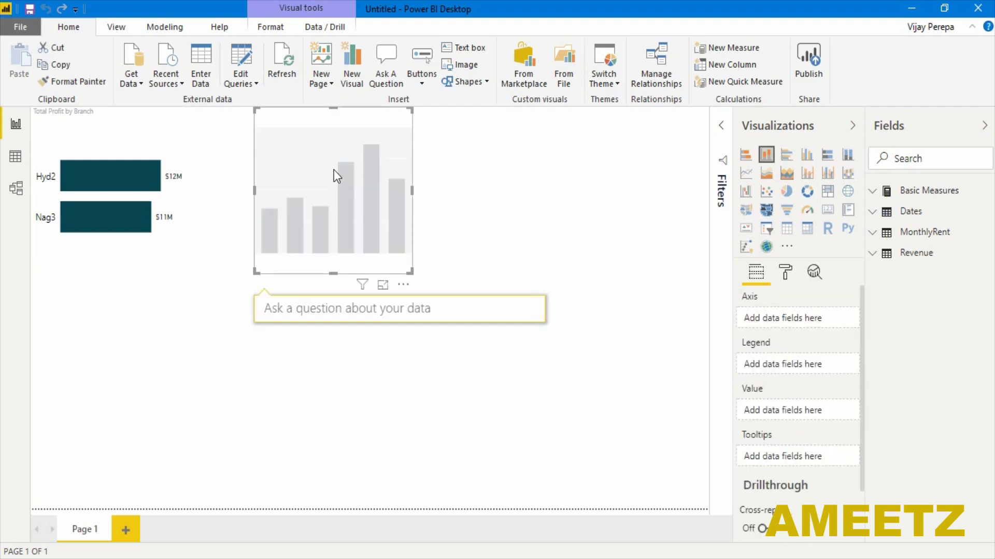
pyautogui.write('tot')
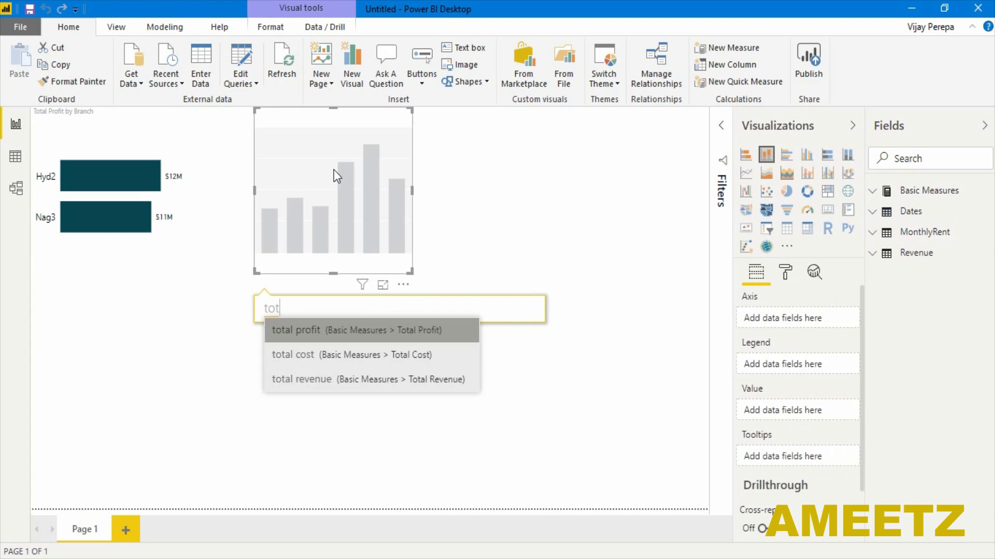
pyautogui.write('al profit by branch')
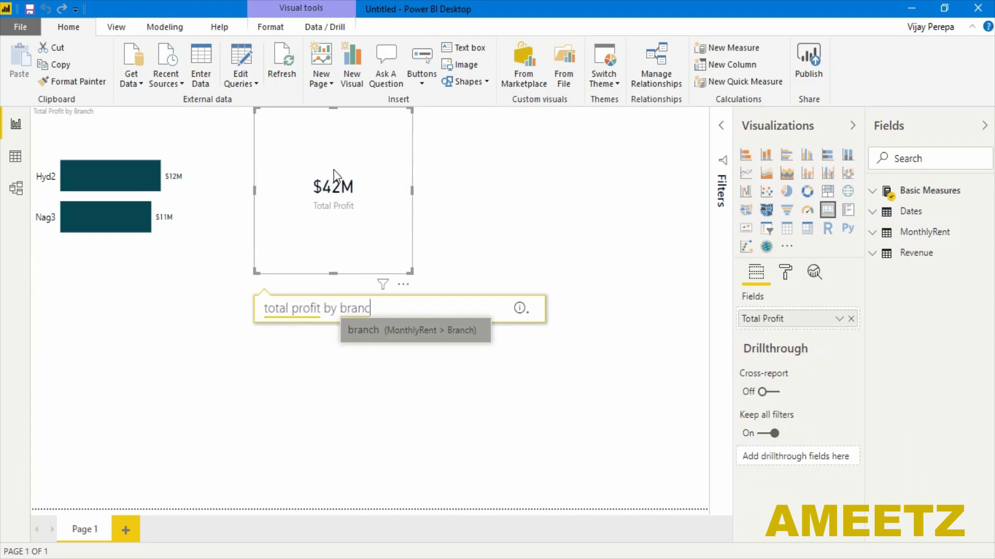
pyautogui.write(' as table')
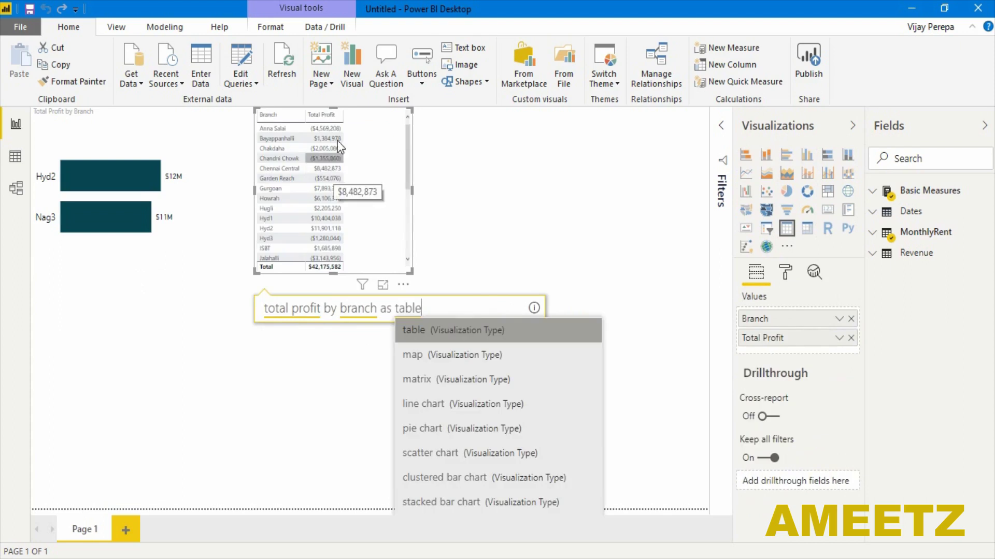
pyautogui.click(327, 115)
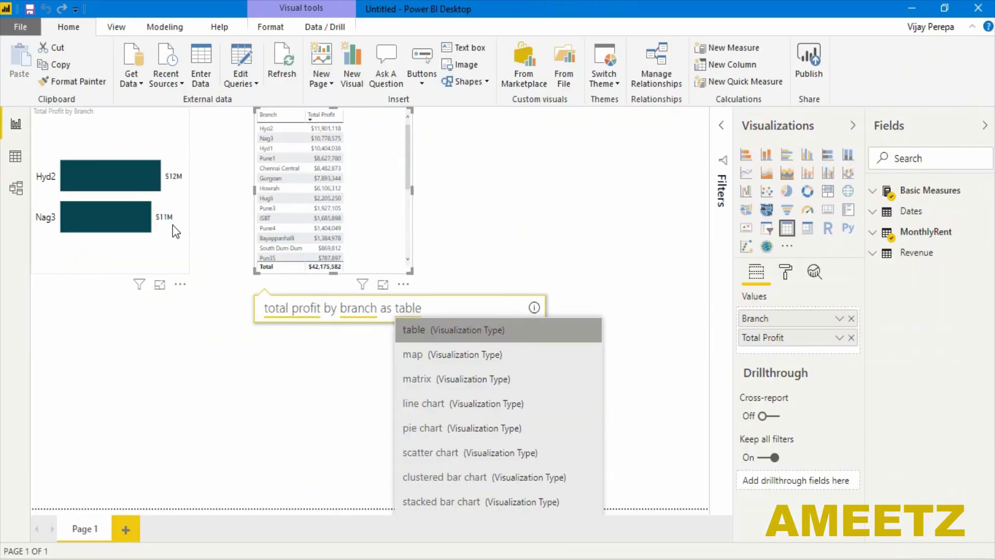
pyautogui.click(477, 243)
pyautogui.click(406, 177)
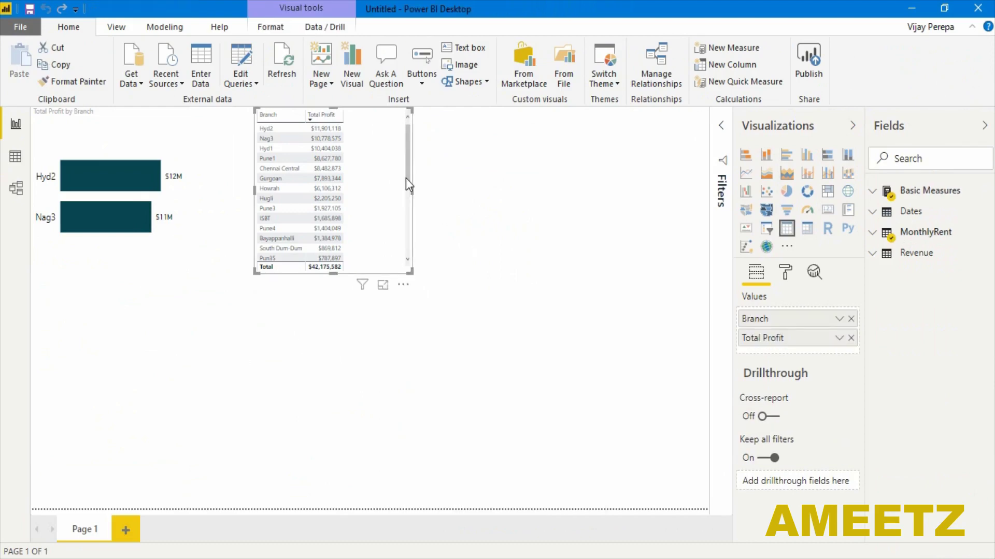
pyautogui.press('Delete')
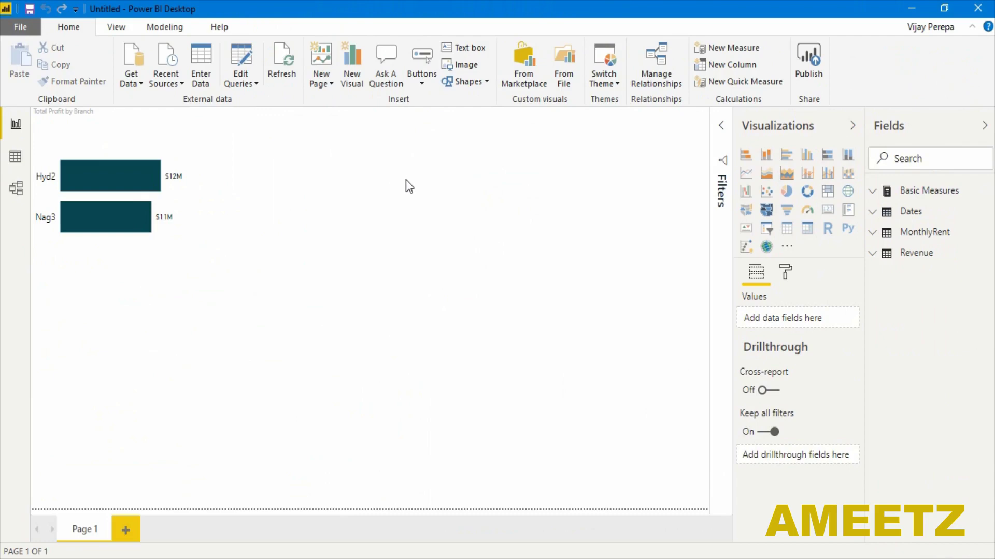
# Step: Ask Q&A 'who are top 3 customer by total revenue' for a bar chart
pyautogui.doubleClick(406, 179)
pyautogui.write('top')
pyautogui.press('BackSpace')
pyautogui.press('BackSpace')
pyautogui.press('BackSpace')
pyautogui.write('who are top ')
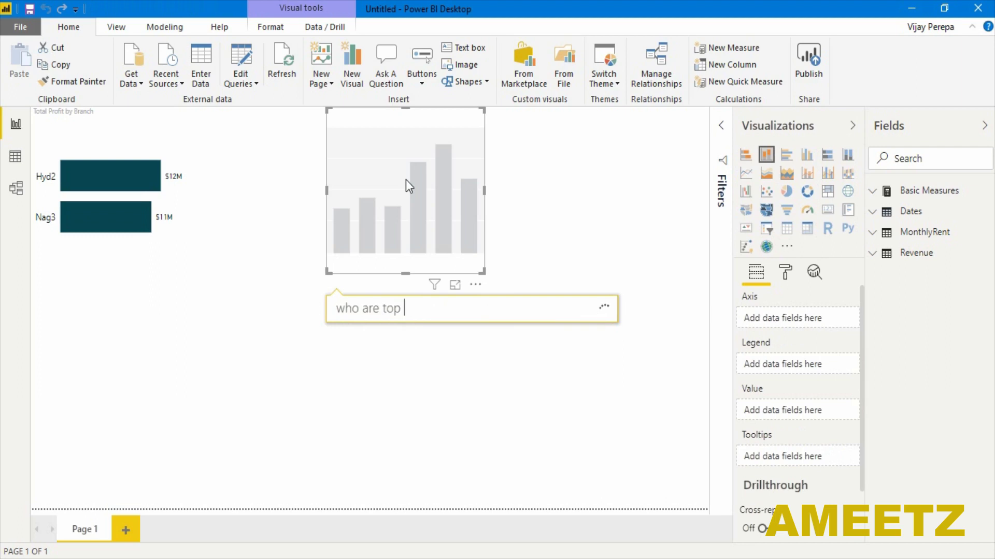
pyautogui.write('2')
pyautogui.press('BackSpace')
pyautogui.write('3 customer by total')
pyautogui.press('Down')
pyautogui.press('Down')
pyautogui.press('Down')
pyautogui.press('Return')
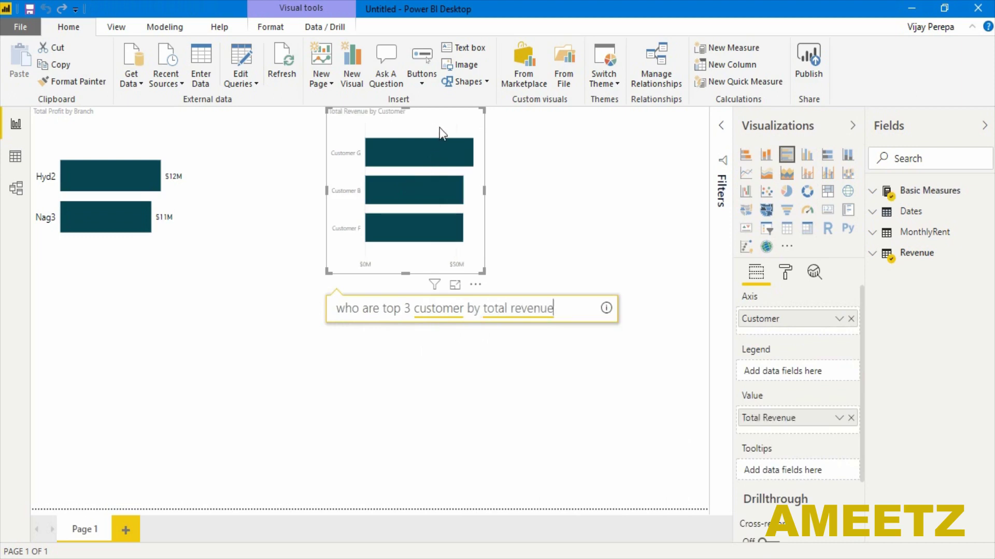
# Step: Place the customer chart beside the branch chart, copy its formatting, then enlarge and align it
pyautogui.moveTo(429, 165); pyautogui.dragTo(322, 198)
pyautogui.click(166, 134)
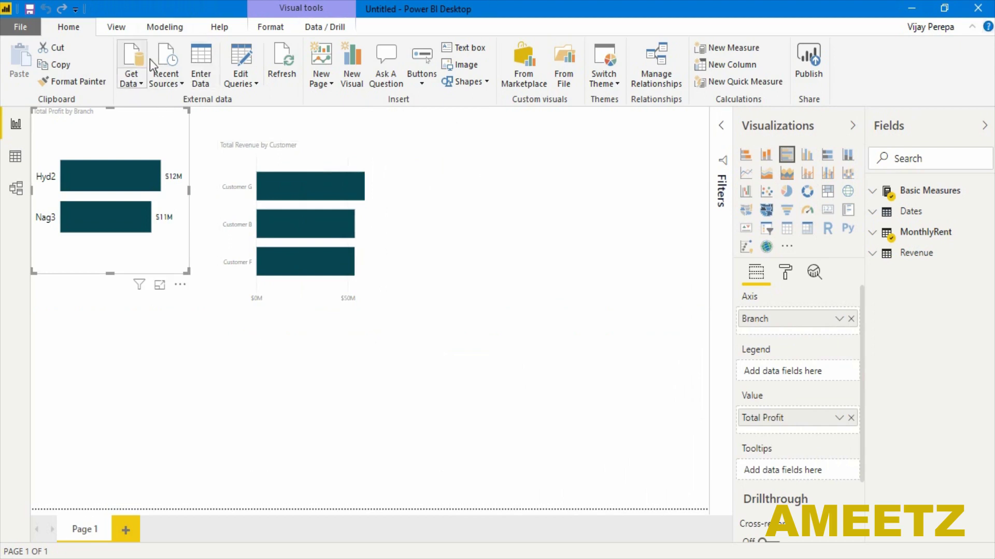
pyautogui.click(74, 81)
pyautogui.click(356, 170)
pyautogui.click(356, 151)
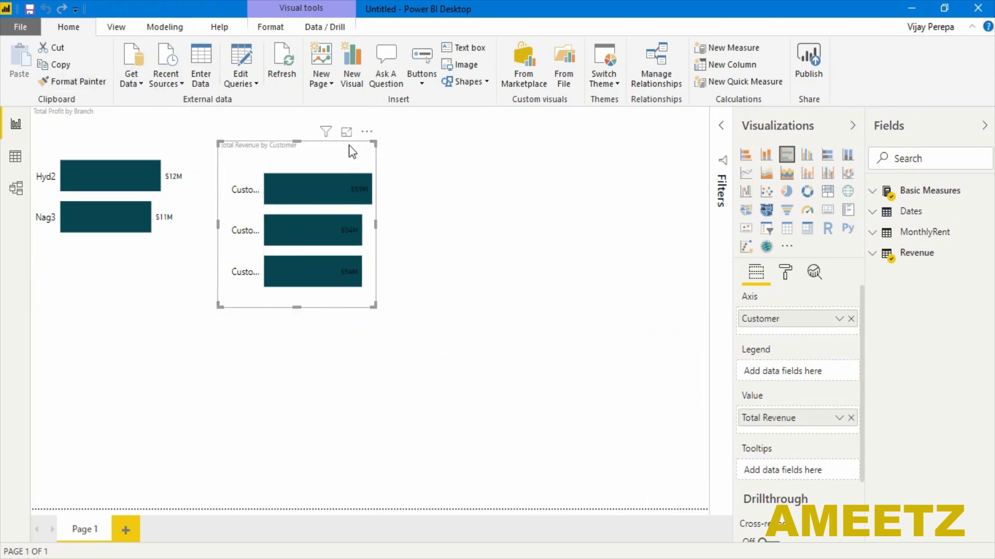
pyautogui.moveTo(374, 305); pyautogui.dragTo(421, 318)
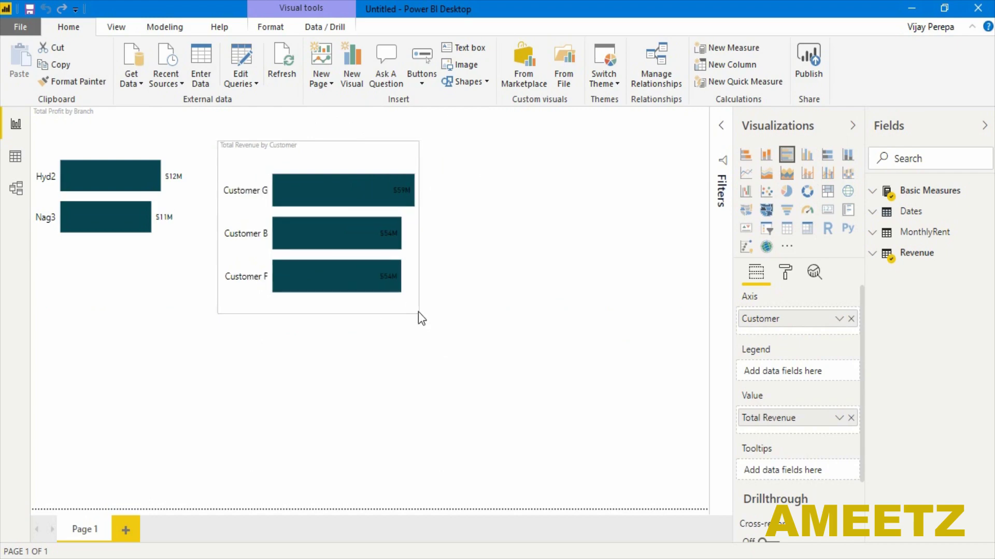
pyautogui.moveTo(350, 160); pyautogui.dragTo(341, 150)
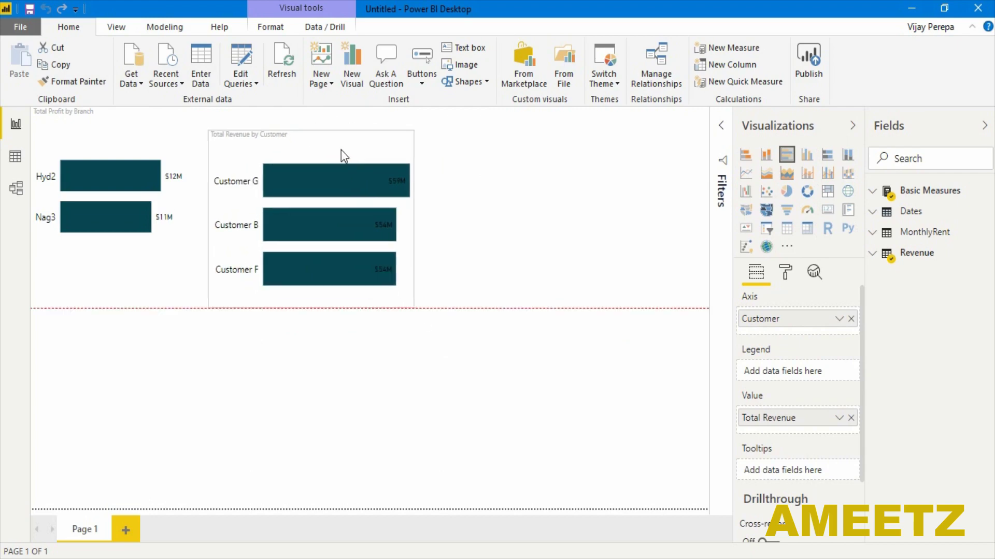
pyautogui.click(461, 214)
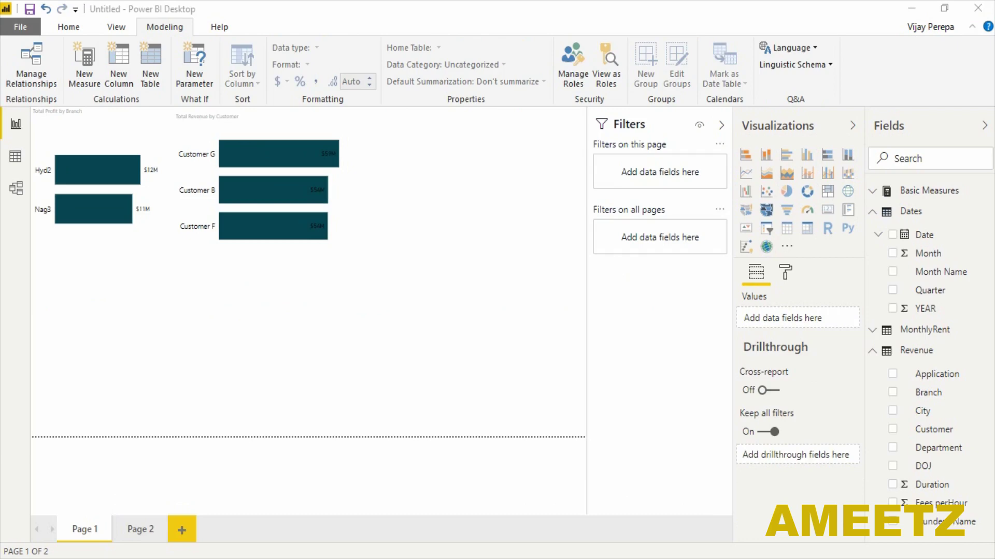
# Step: Below the bar charts, add an enlarged Q&A 'total profit fluctuations by month name as waterfall chart'
pyautogui.hotkey('alt', 'Tab')
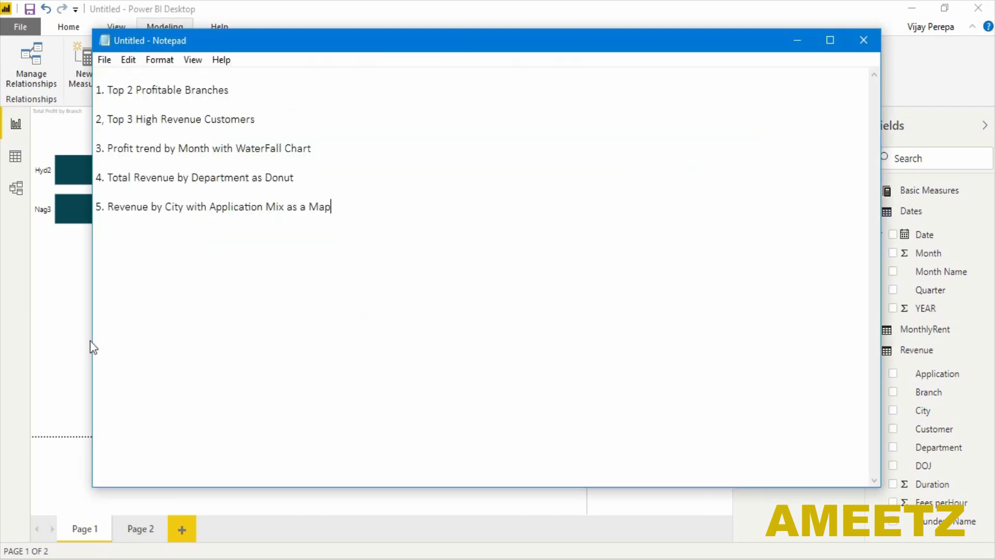
pyautogui.click(73, 349)
pyautogui.doubleClick(112, 301)
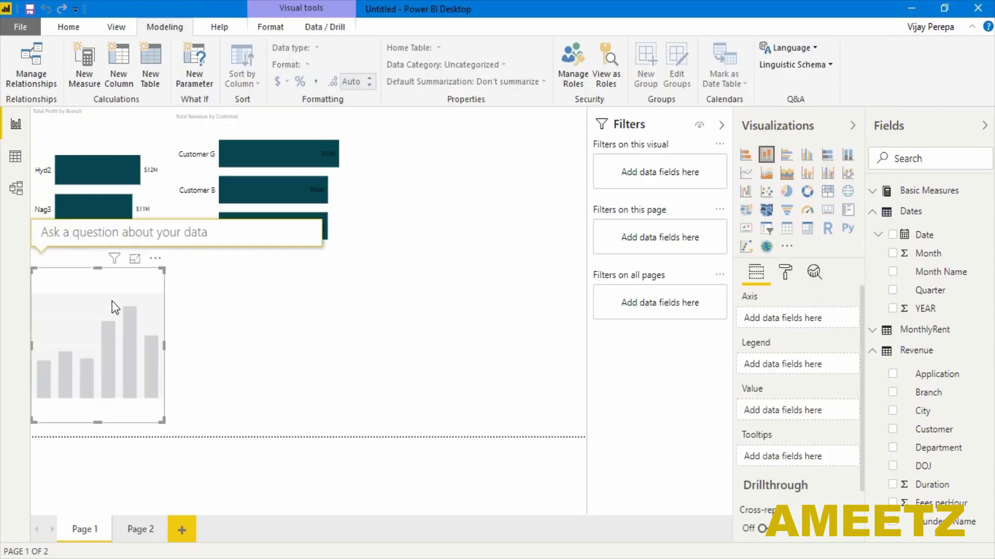
pyautogui.write('total profit')
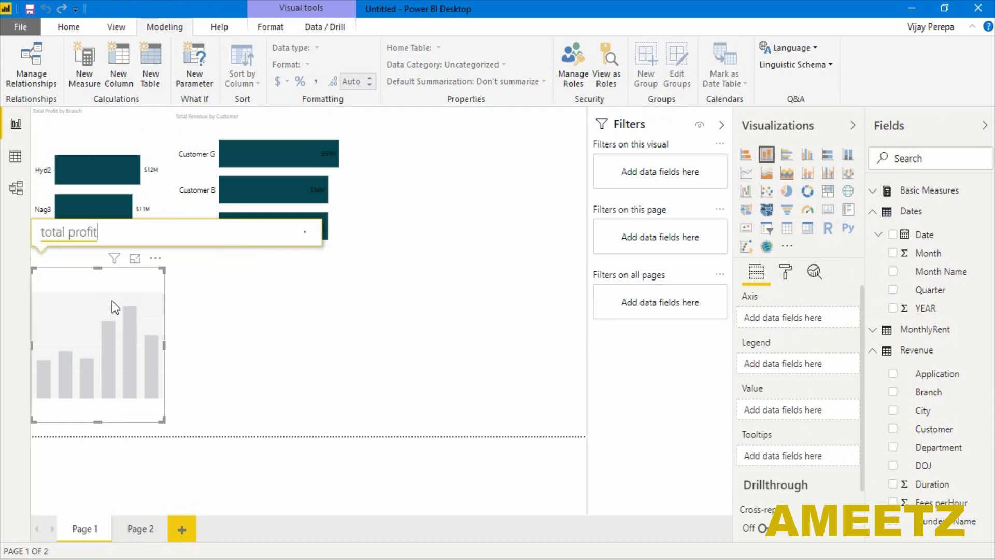
pyautogui.write(' fluc')
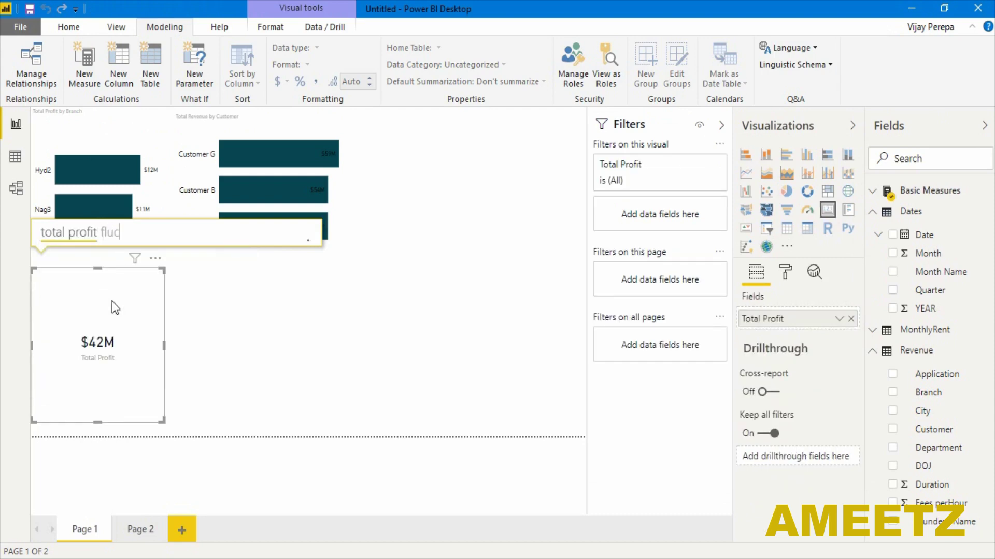
pyautogui.write('tuati')
pyautogui.write('ons by month')
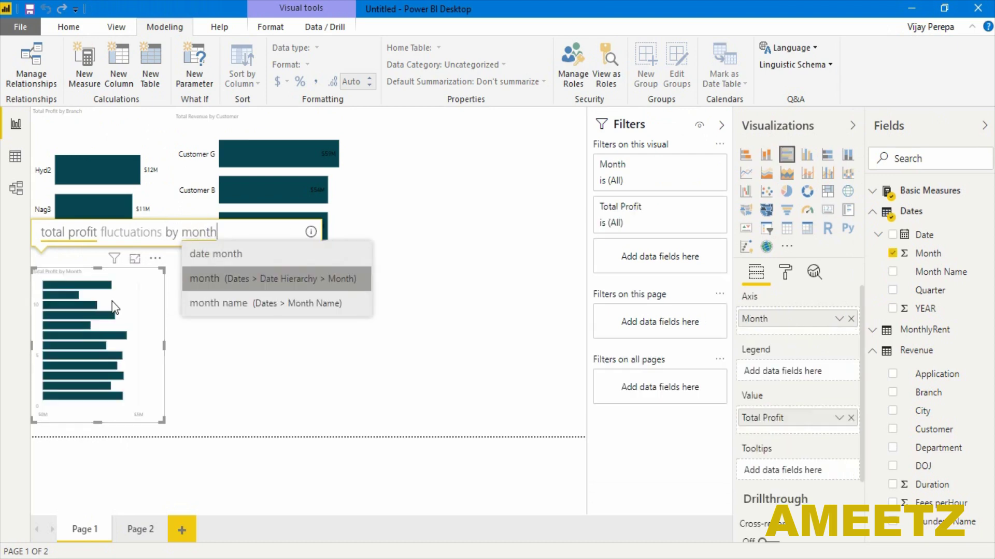
pyautogui.write(' name as waterfall chart')
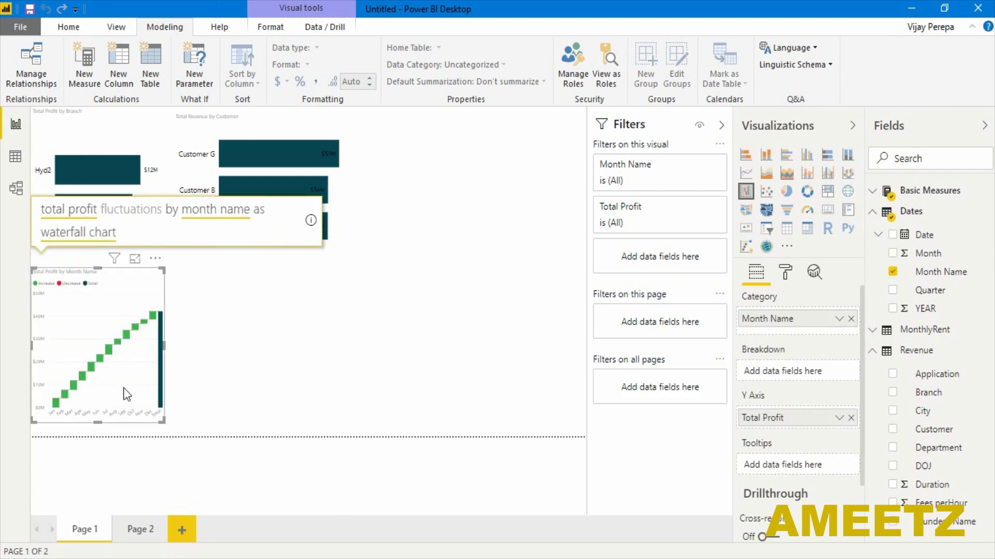
pyautogui.moveTo(162, 421); pyautogui.dragTo(349, 409)
pyautogui.click(412, 403)
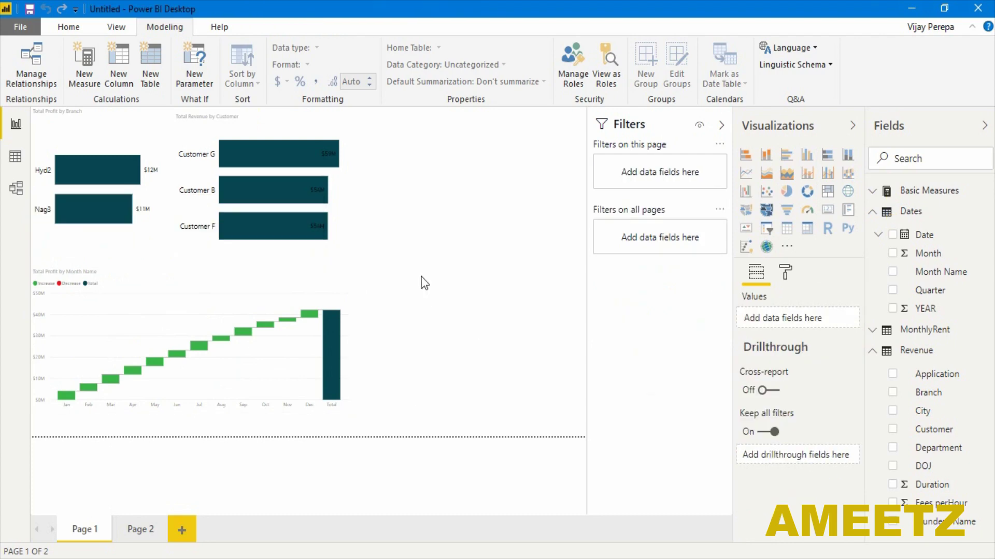
# Step: Next to the customer chart, add a Q&A visual for 'total revenue by department as donut'
pyautogui.doubleClick(440, 209)
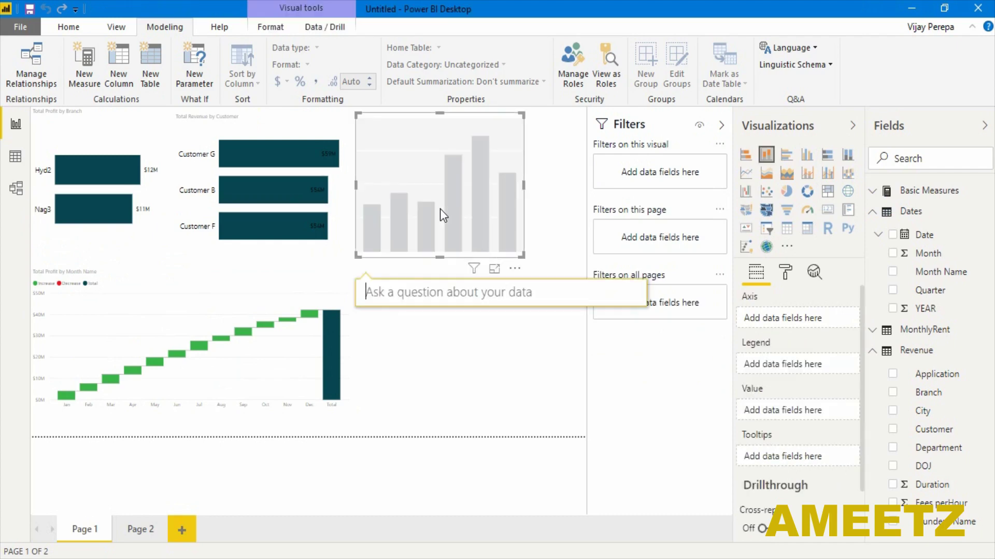
pyautogui.write('tot')
pyautogui.press('Down')
pyautogui.press('Down')
pyautogui.press('Return')
pyautogui.write('by department as d')
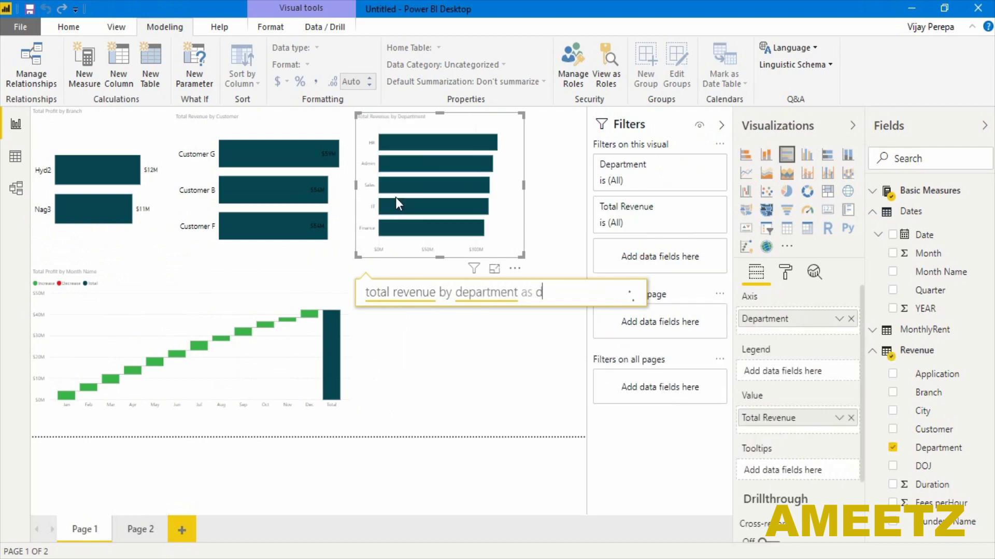
pyautogui.write('onut')
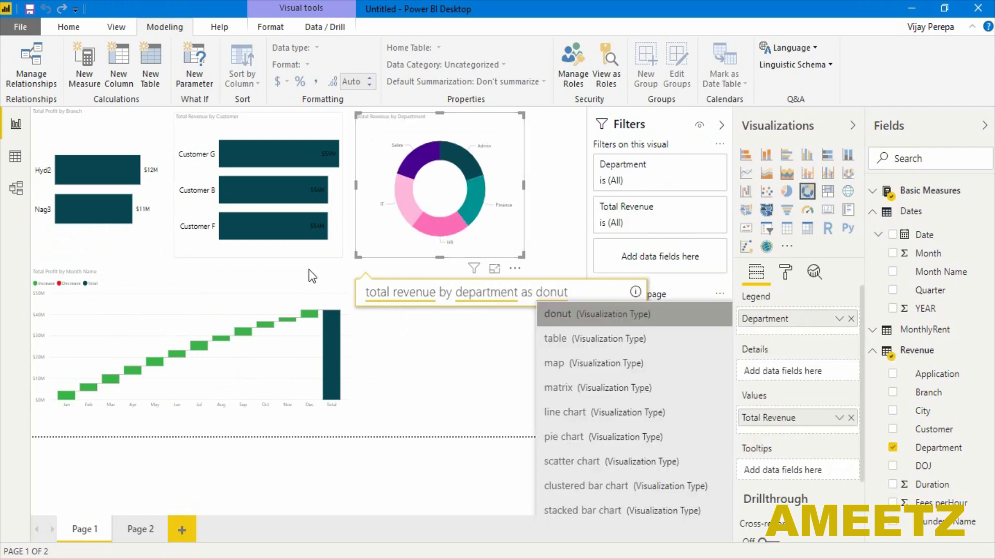
pyautogui.click(308, 270)
pyautogui.click(403, 322)
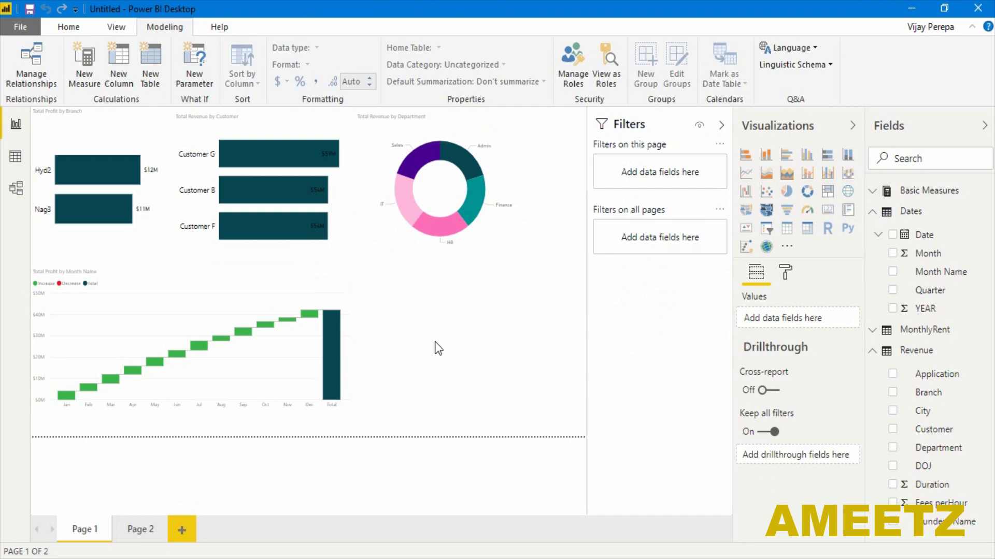
# Step: Below the donut, add a Q&A visual for 'total revenue by city and application as map'
pyautogui.doubleClick(436, 348)
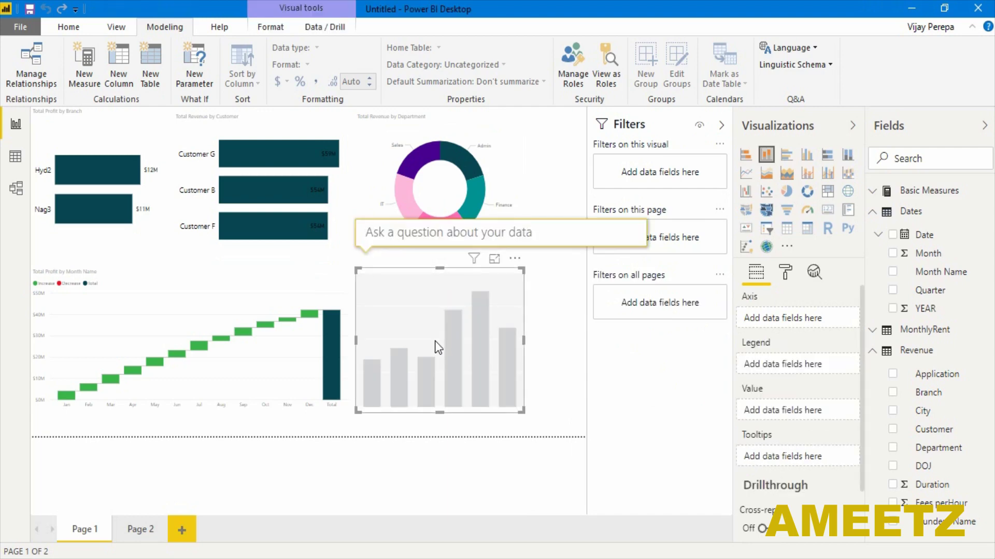
pyautogui.write('tot')
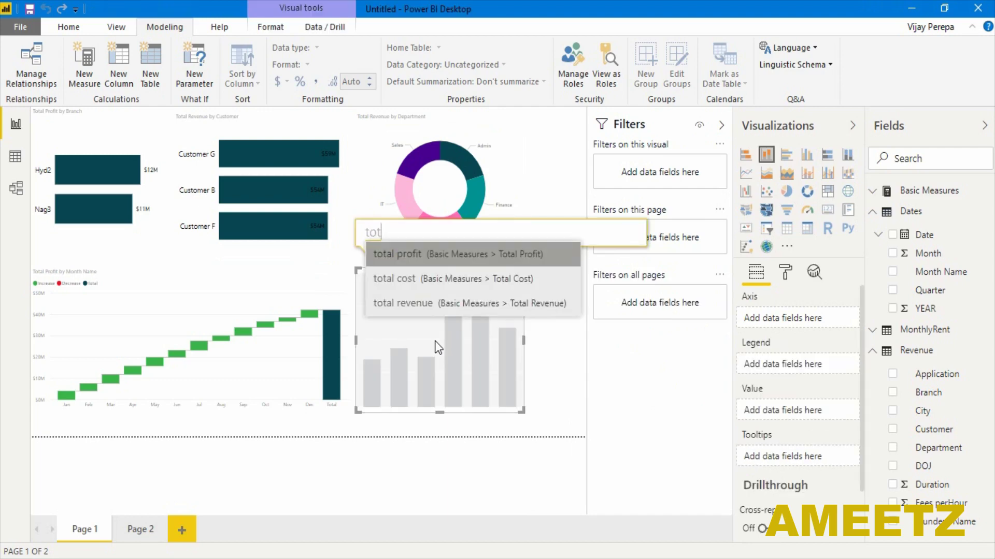
pyautogui.press('Down')
pyautogui.press('Down')
pyautogui.press('Return')
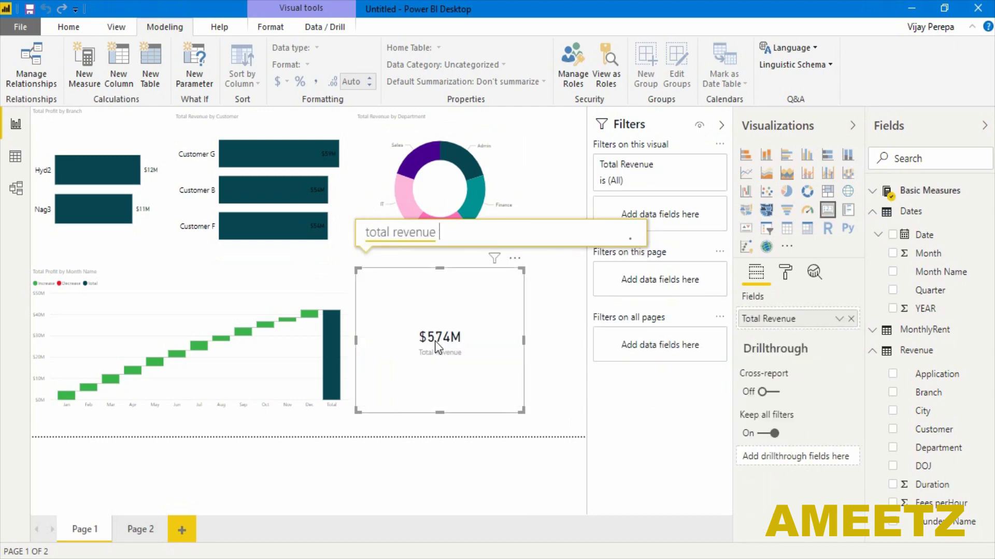
pyautogui.write('by city and ')
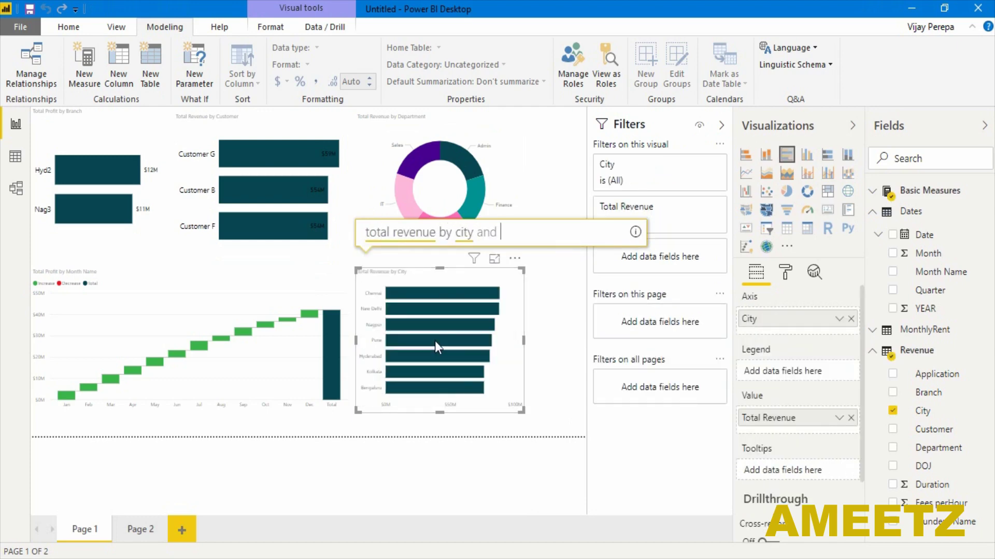
pyautogui.write('appli')
pyautogui.write('cation as ')
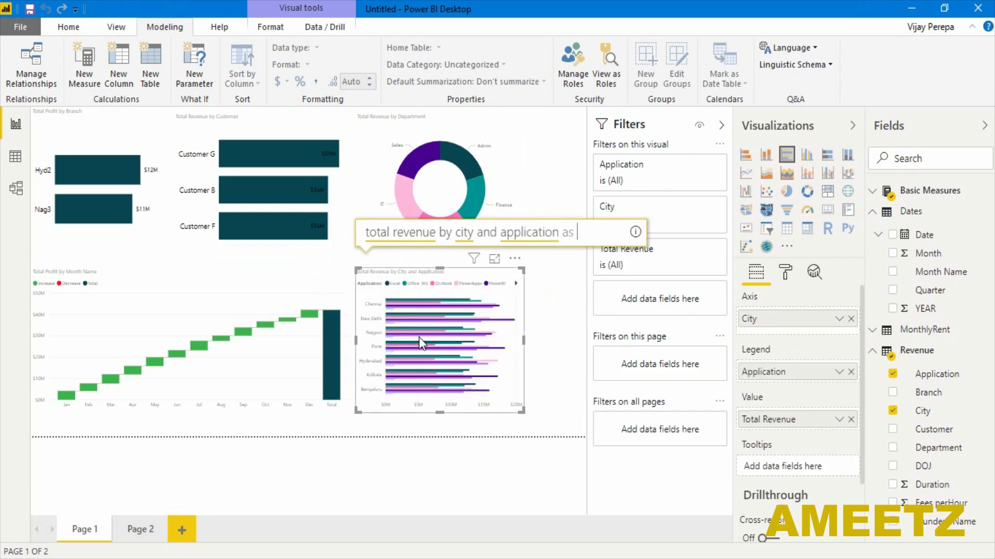
pyautogui.write('map')
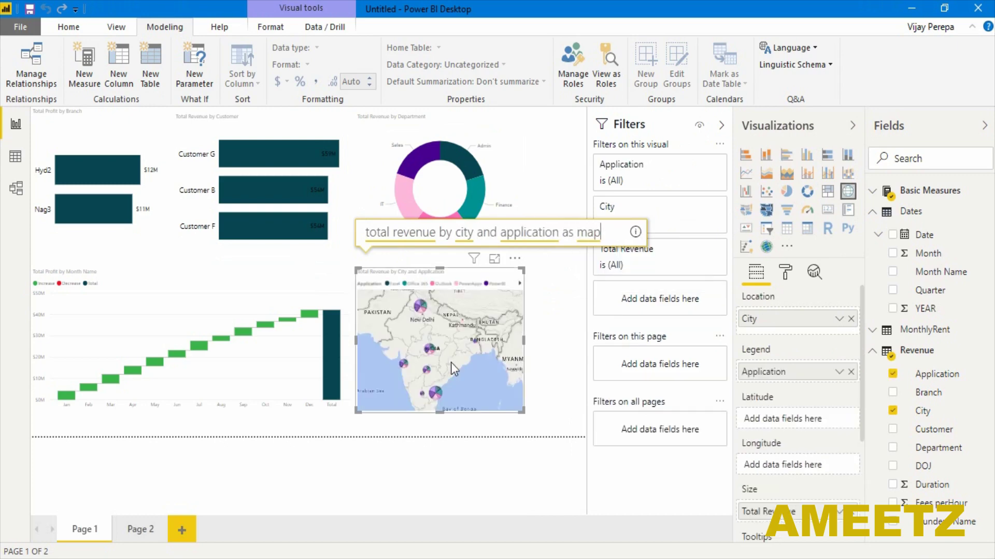
pyautogui.click(536, 428)
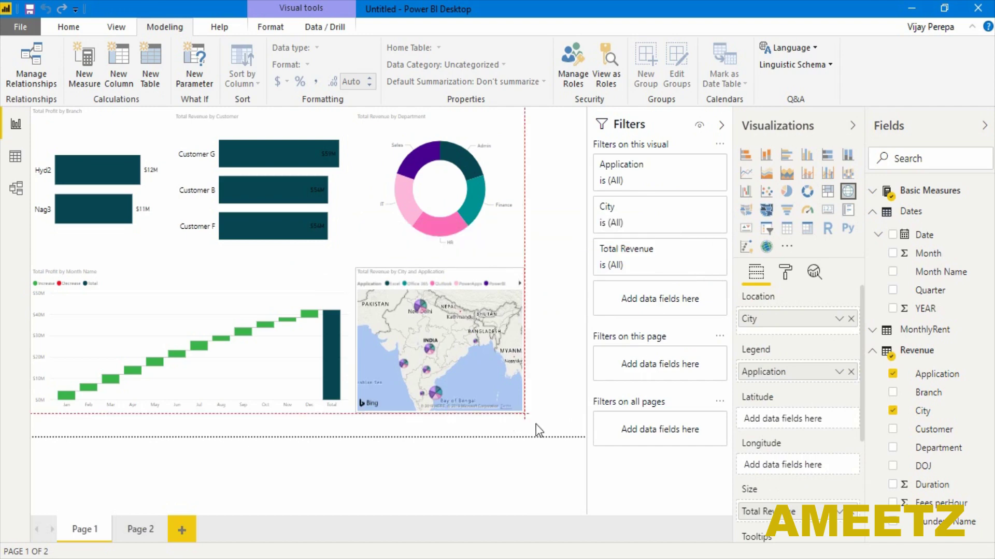
pyautogui.click(435, 365)
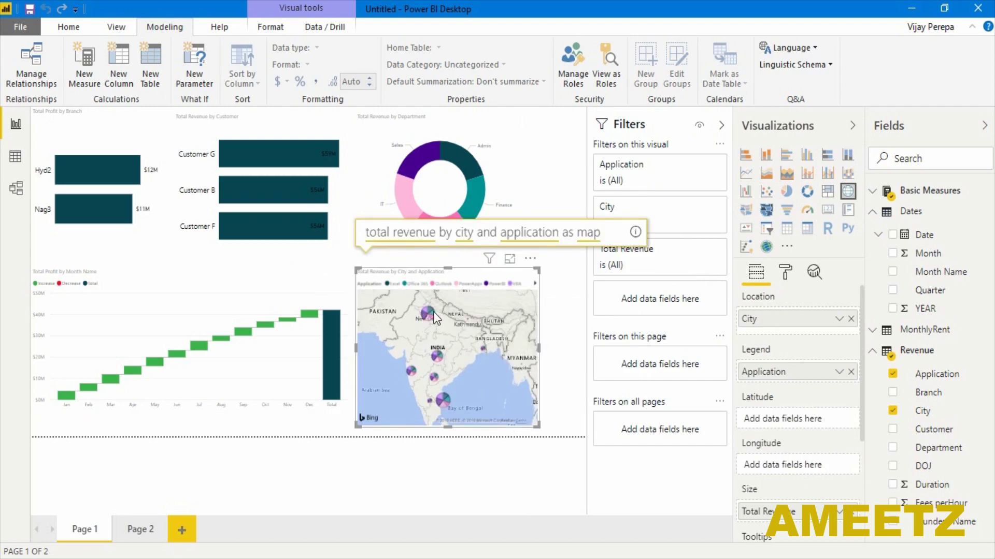
pyautogui.moveTo(428, 314)
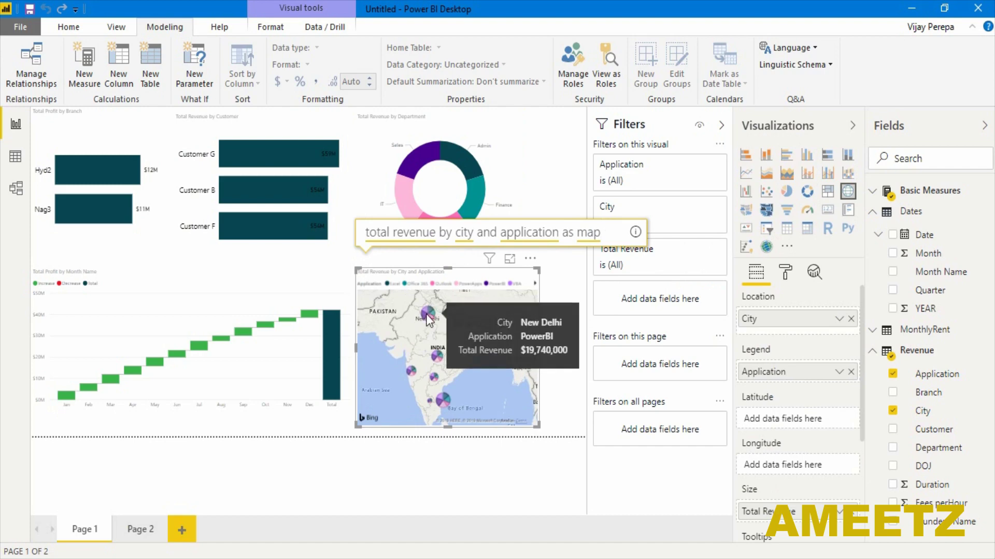
pyautogui.click(573, 426)
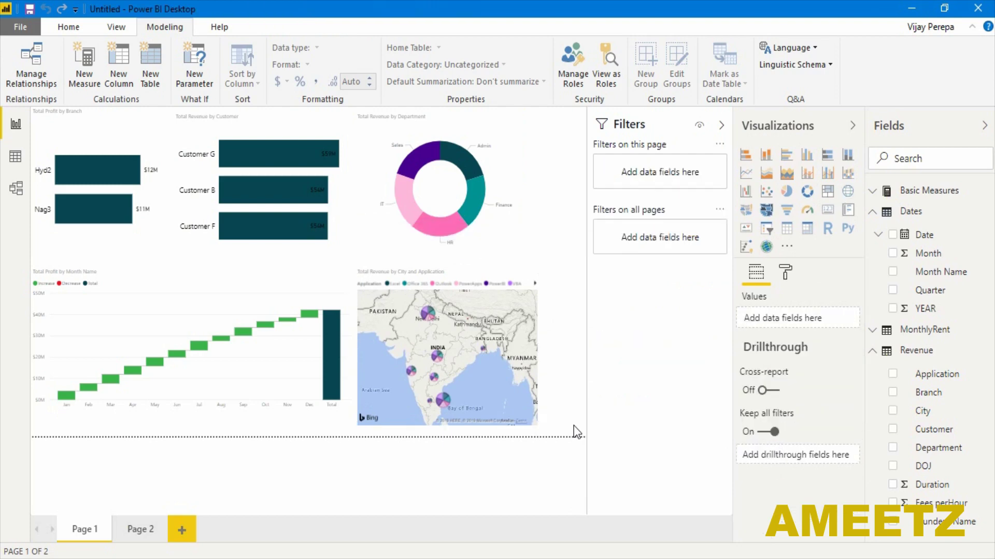
# Step: Add a slicer beside the donut chart and shrink it to a narrow box
pyautogui.click(769, 232)
pyautogui.moveTo(245, 184); pyautogui.dragTo(521, 195)
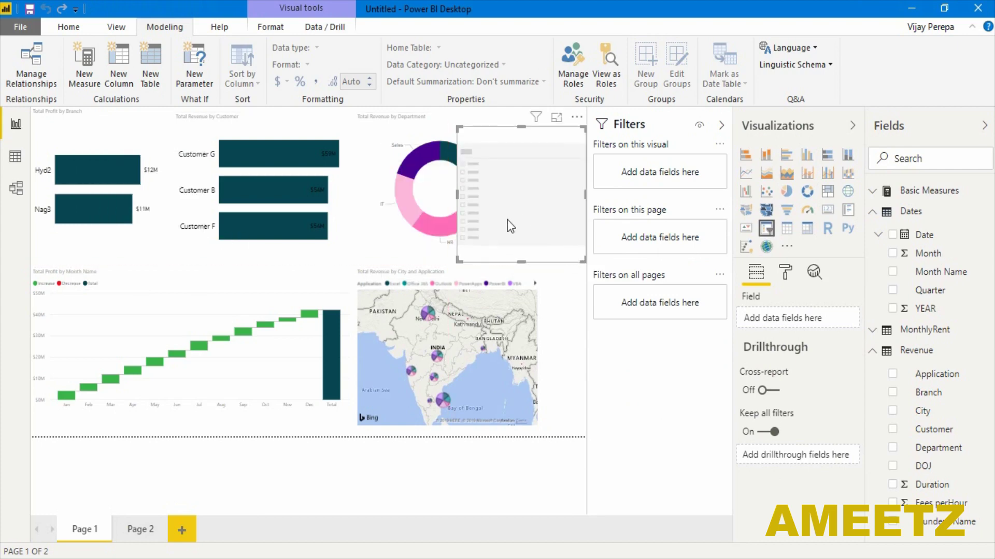
pyautogui.moveTo(457, 196); pyautogui.dragTo(517, 196)
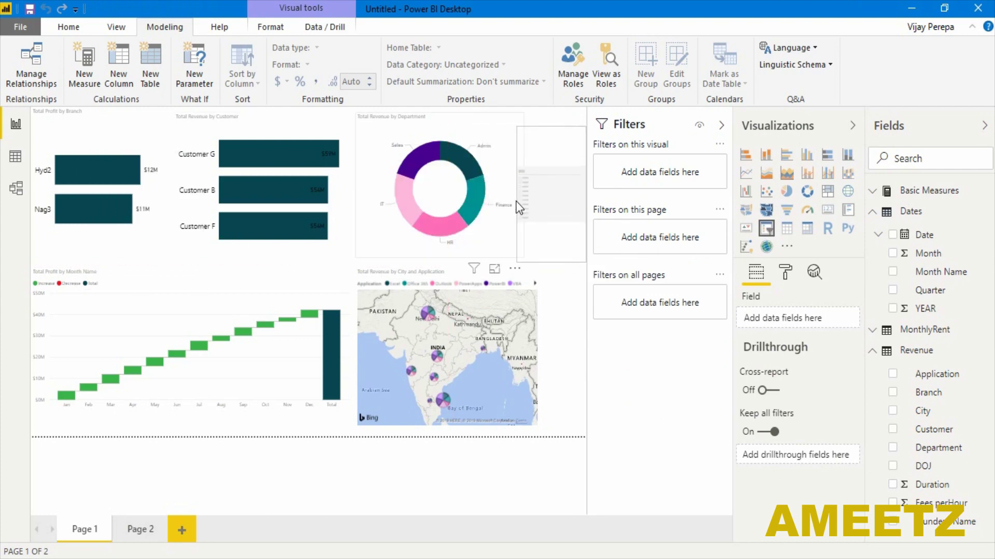
pyautogui.click(528, 234)
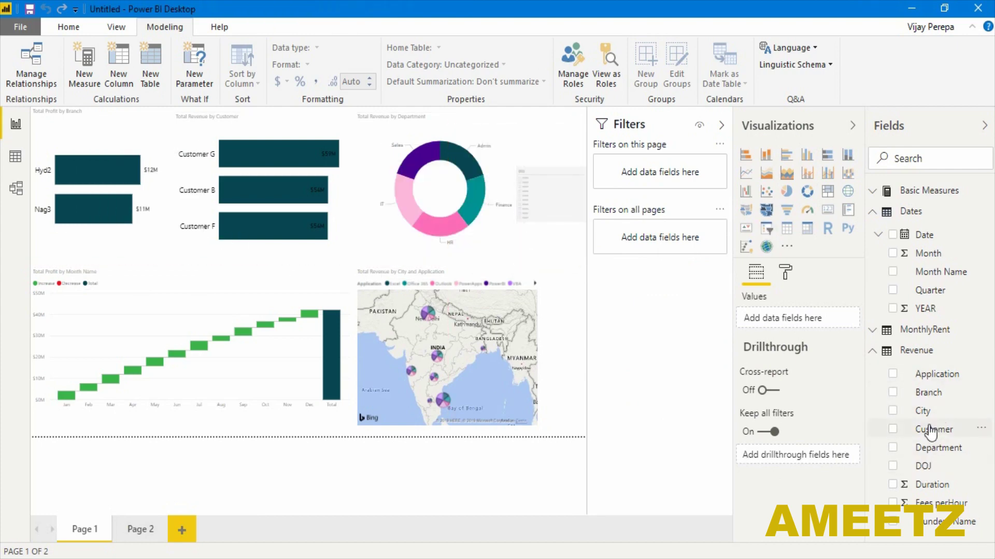
# Step: Fill the slicer with City, filter the page to Hyderabad, and go to Page 2
pyautogui.moveTo(923, 412); pyautogui.dragTo(538, 216)
pyautogui.click(526, 141)
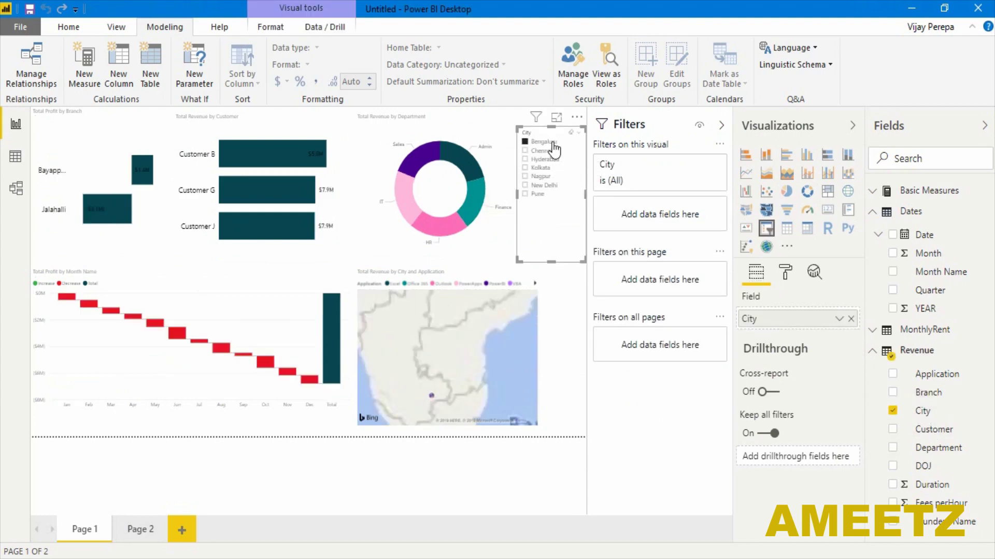
pyautogui.moveTo(145, 391)
pyautogui.click(525, 150)
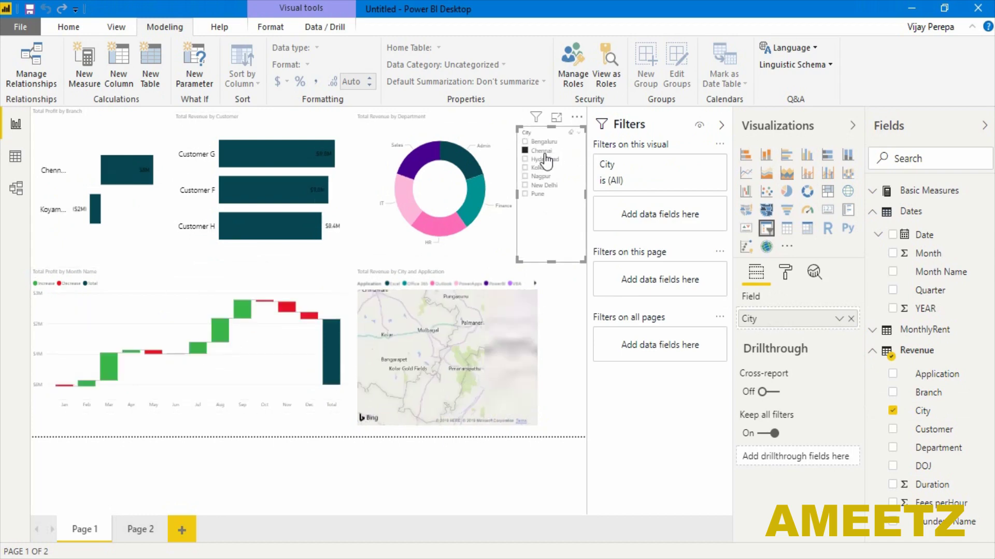
pyautogui.click(525, 160)
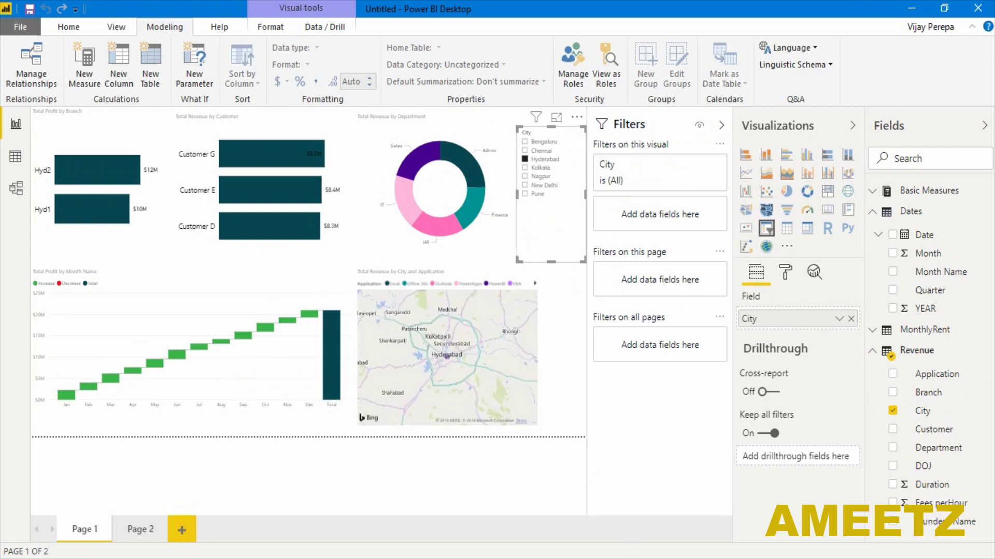
pyautogui.click(559, 467)
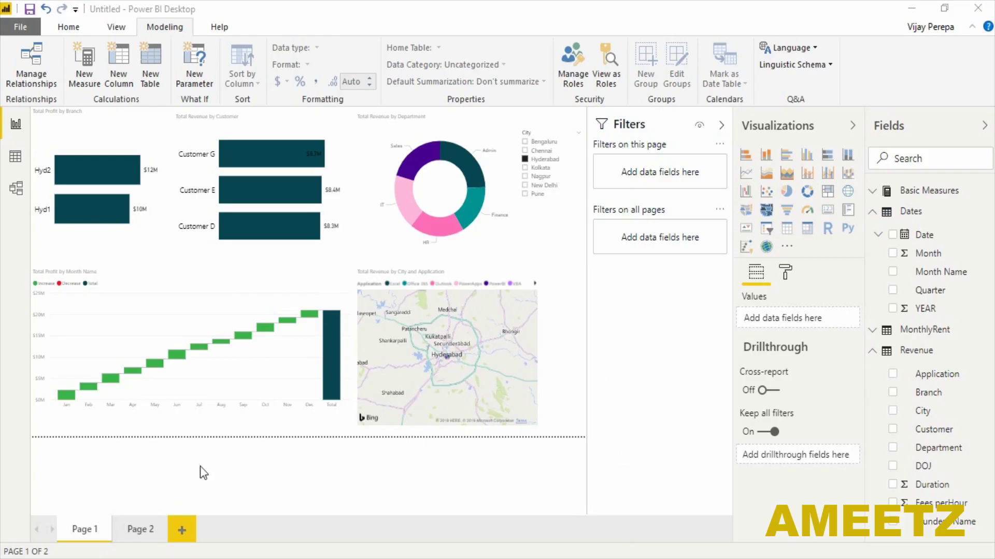
pyautogui.click(140, 529)
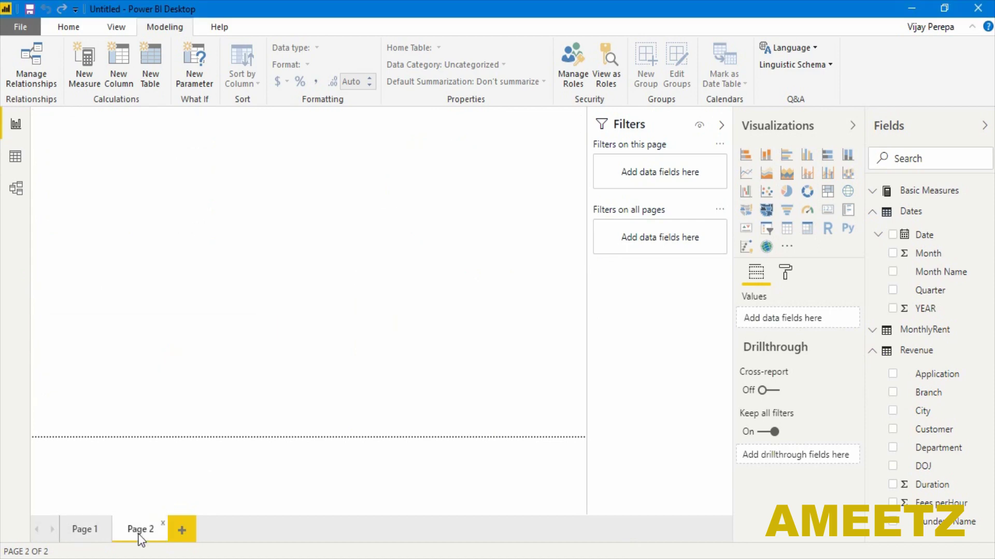
# Step: On Page 2, ask Q&A for the top Nagpur Excel customer with total revenue and Duration as card
pyautogui.doubleClick(205, 207)
pyautogui.write('tp')
pyautogui.press('BackSpace')
pyautogui.write('op cu')
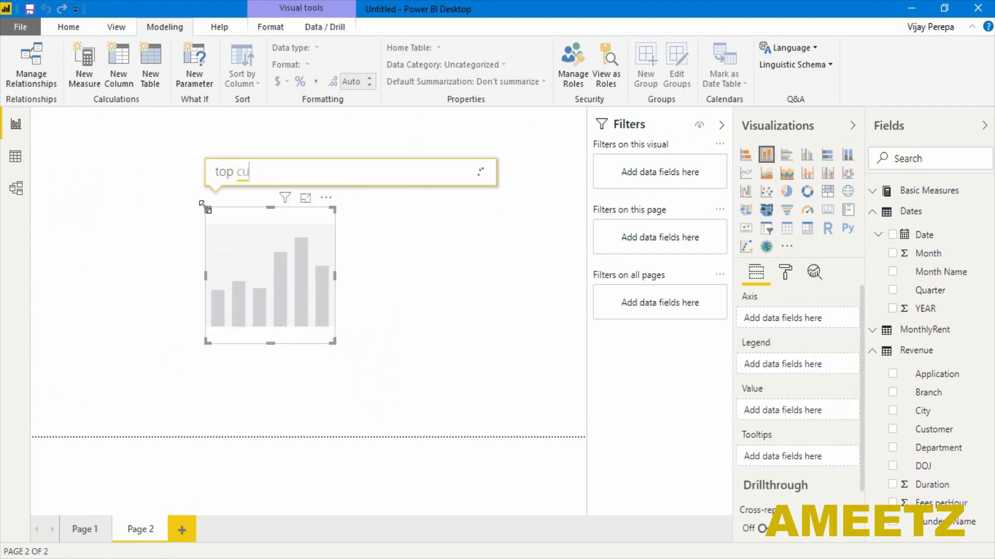
pyautogui.write('stomer whose')
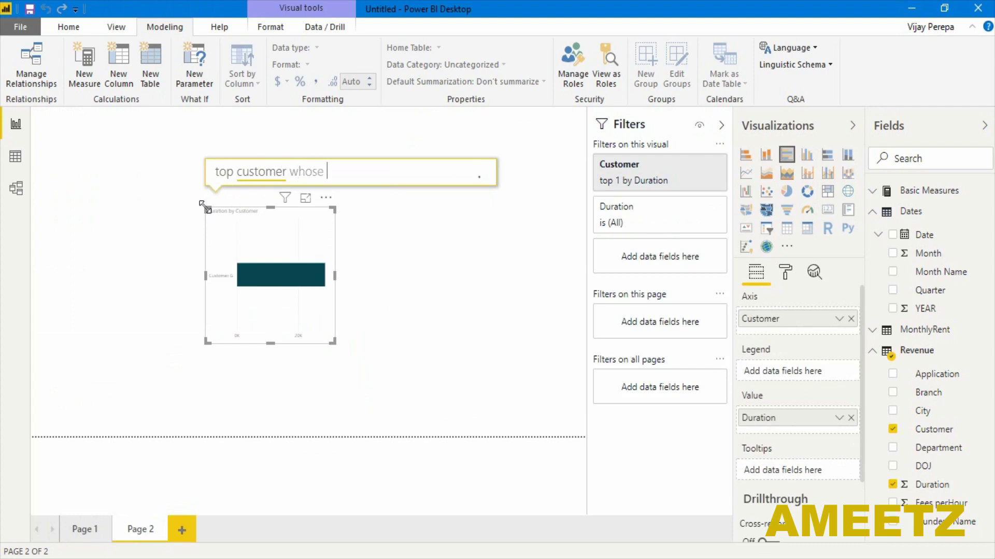
pyautogui.write(' city is')
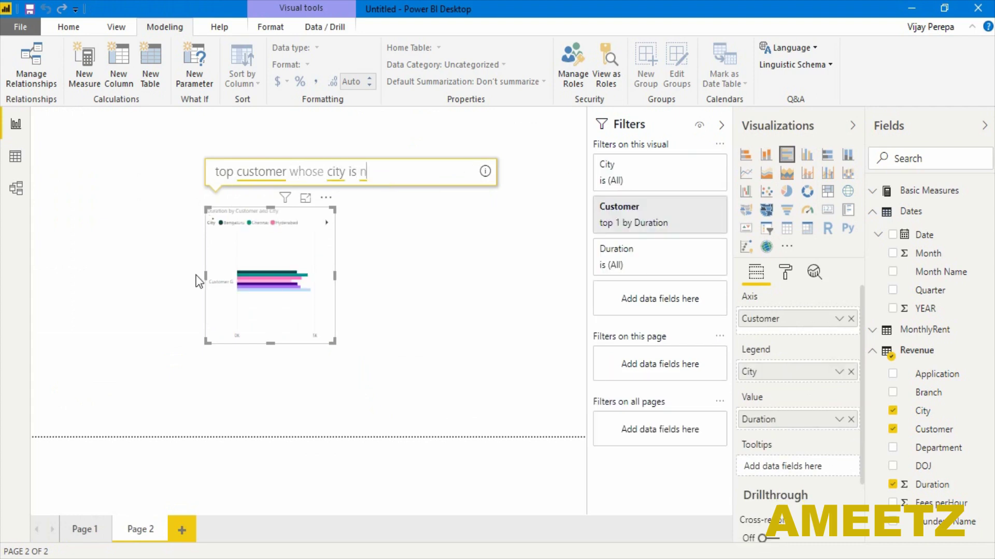
pyautogui.write(' Nagpur and application is ')
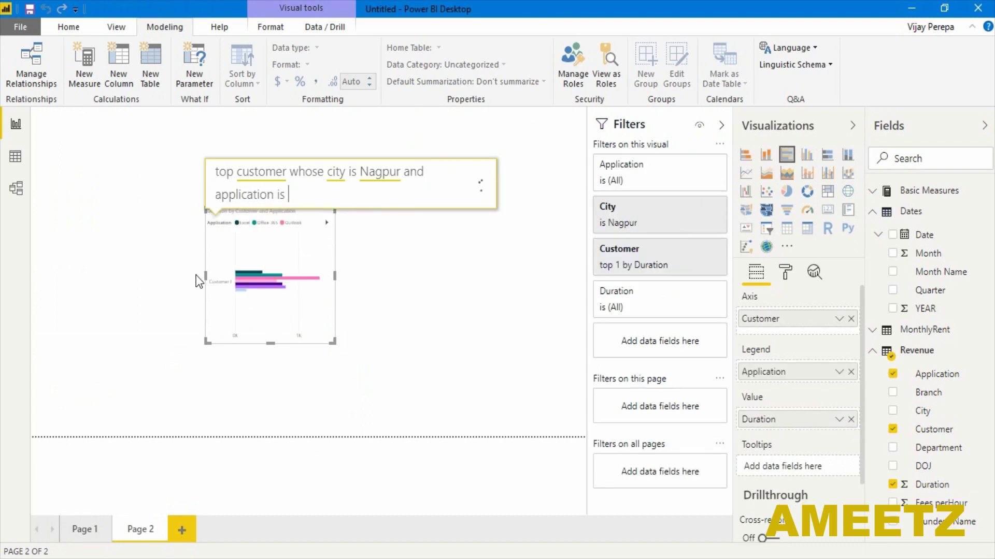
pyautogui.write('excel')
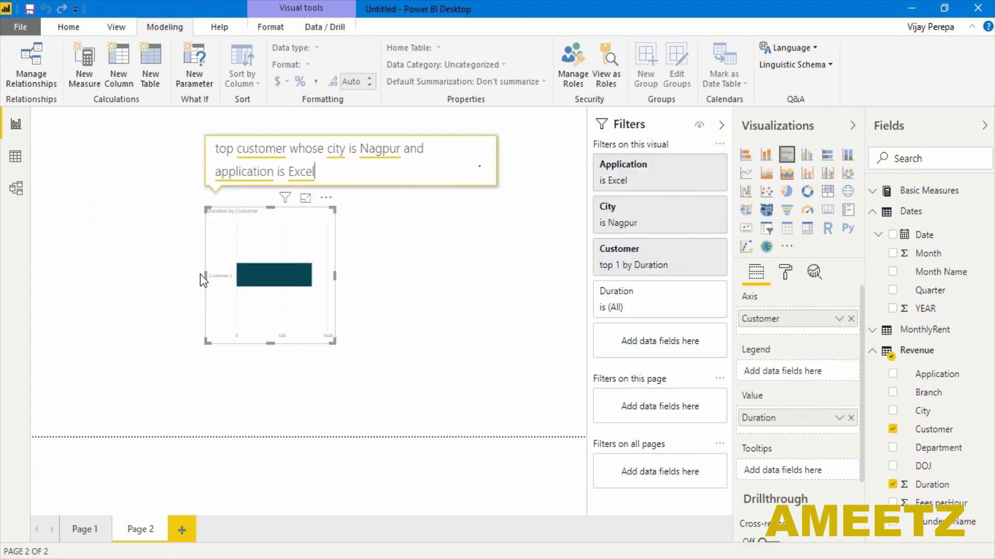
pyautogui.write(' with total')
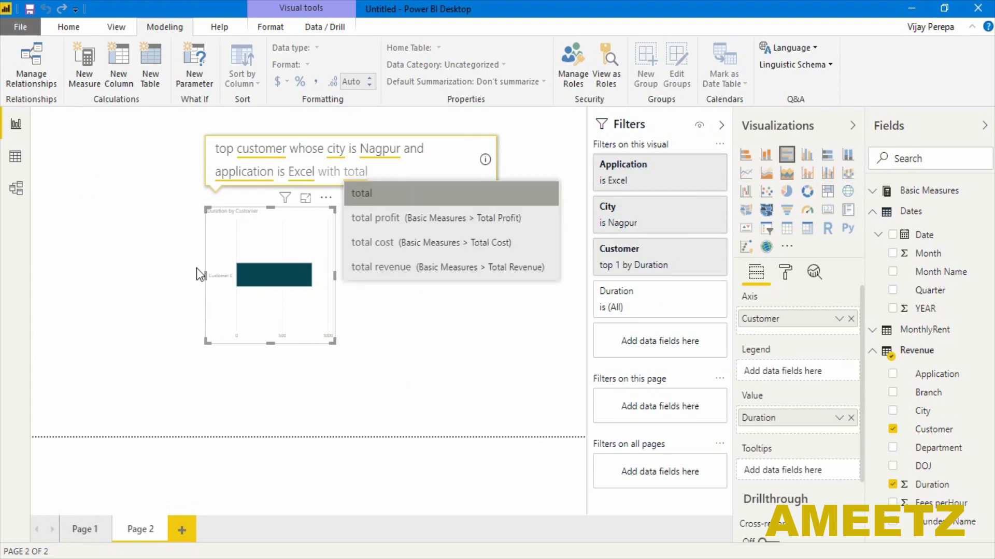
pyautogui.press('Down')
pyautogui.press('Down')
pyautogui.press('Down')
pyautogui.press('Return')
pyautogui.write('and Duratio')
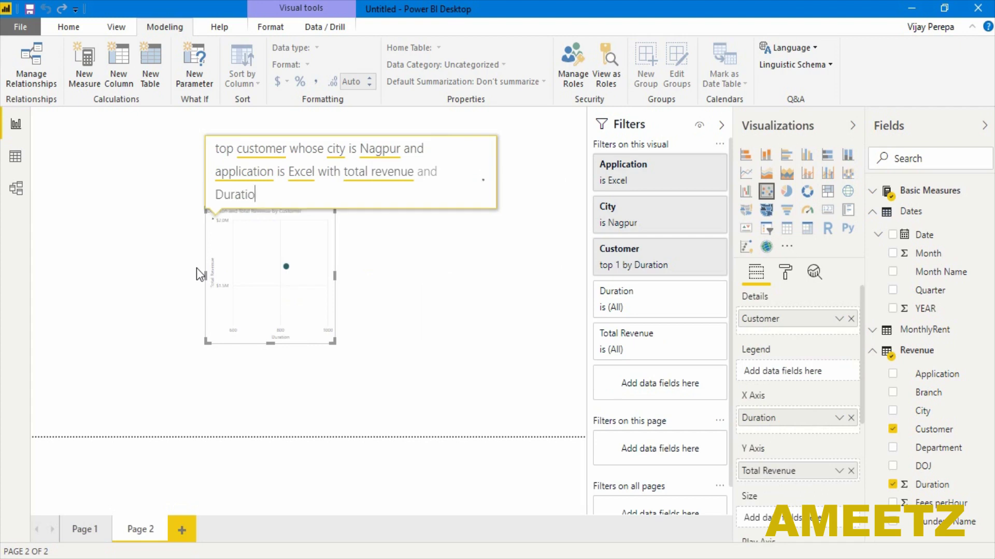
pyautogui.write('n as card')
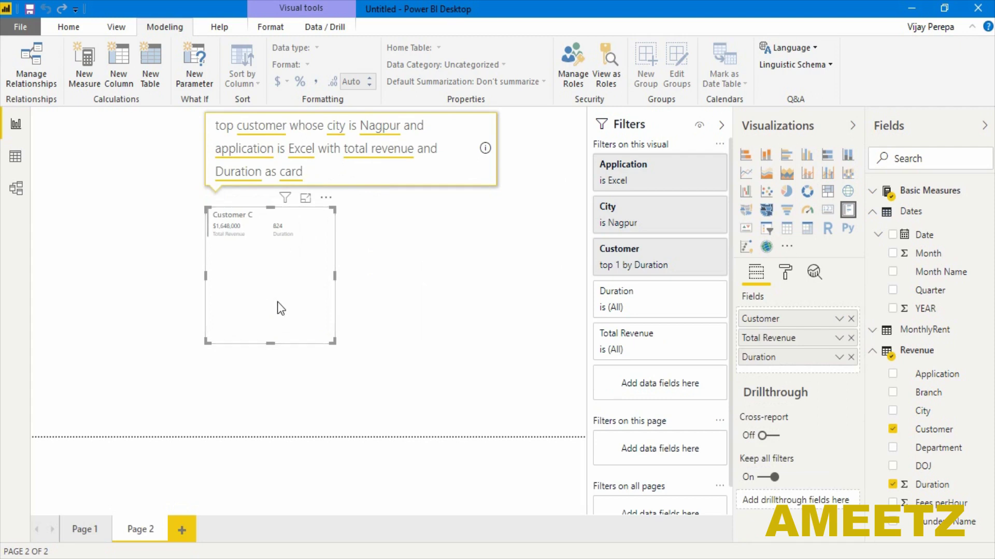
# Step: Set the card's data labels to 14 pt and category labels to 18 pt, then enlarge the card to show $1,648,000
pyautogui.click(786, 273)
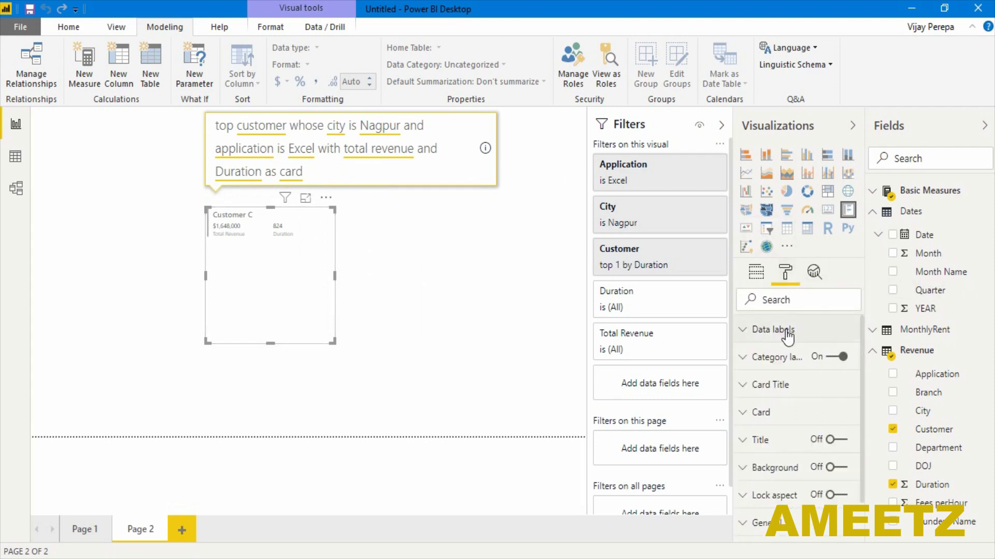
pyautogui.click(787, 334)
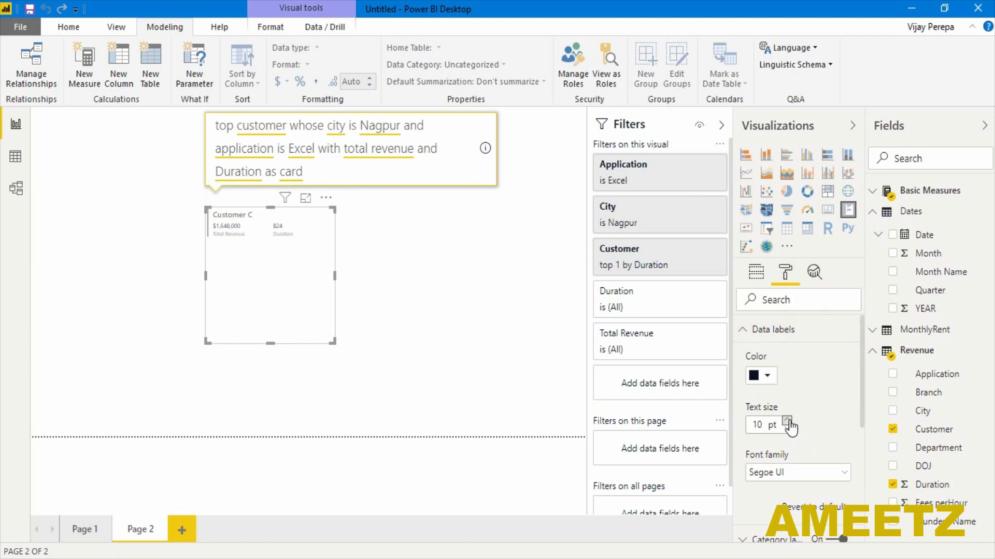
pyautogui.click(787, 420)
pyautogui.click(743, 330)
pyautogui.click(744, 357)
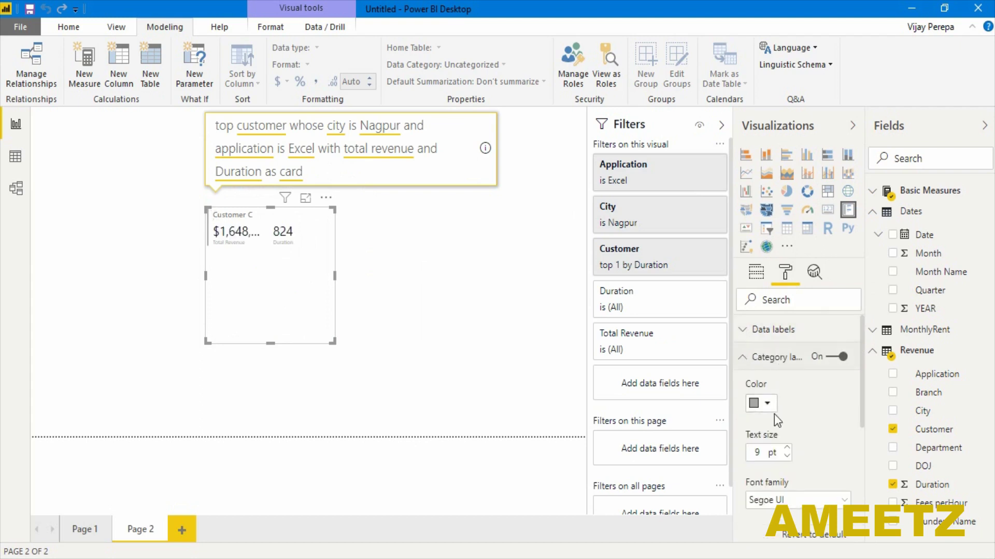
pyautogui.click(787, 448)
pyautogui.click(787, 449)
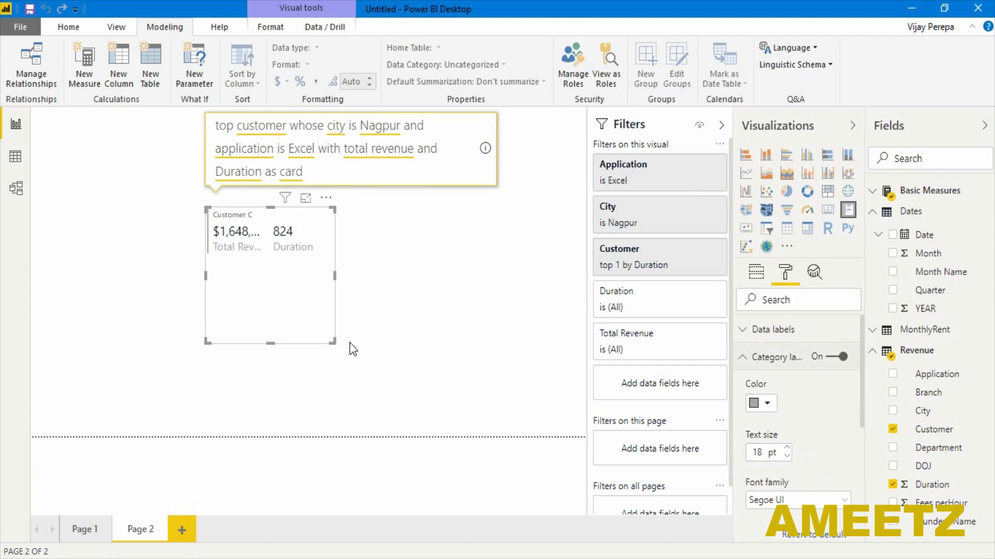
pyautogui.moveTo(332, 340); pyautogui.dragTo(404, 390)
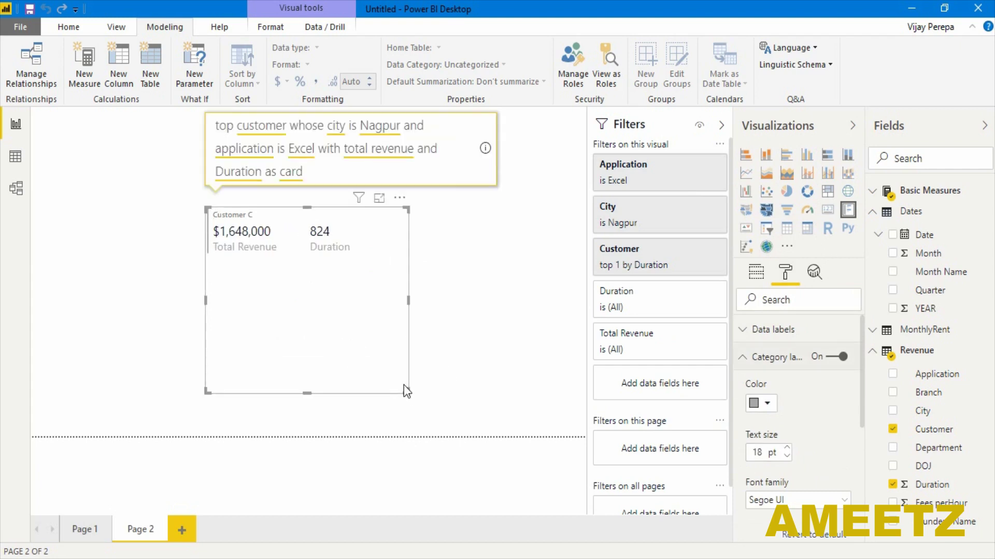